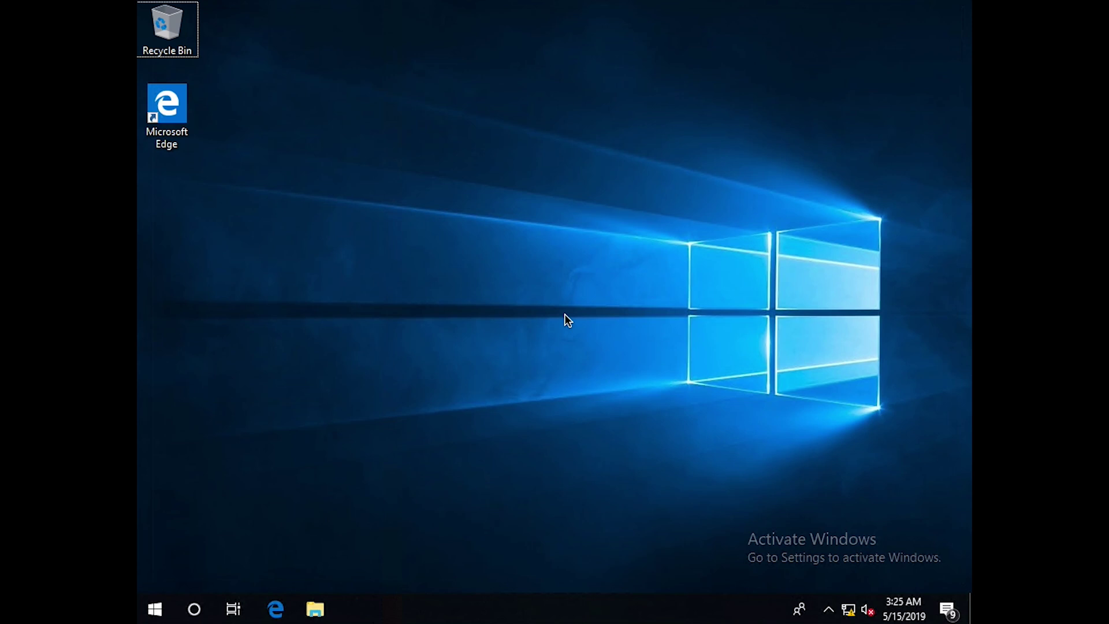
- Launch Registry Editor with regedit from the Run box and approve the User Account Control prompt
{"action": "left_click", "coordinate": [317, 611]}
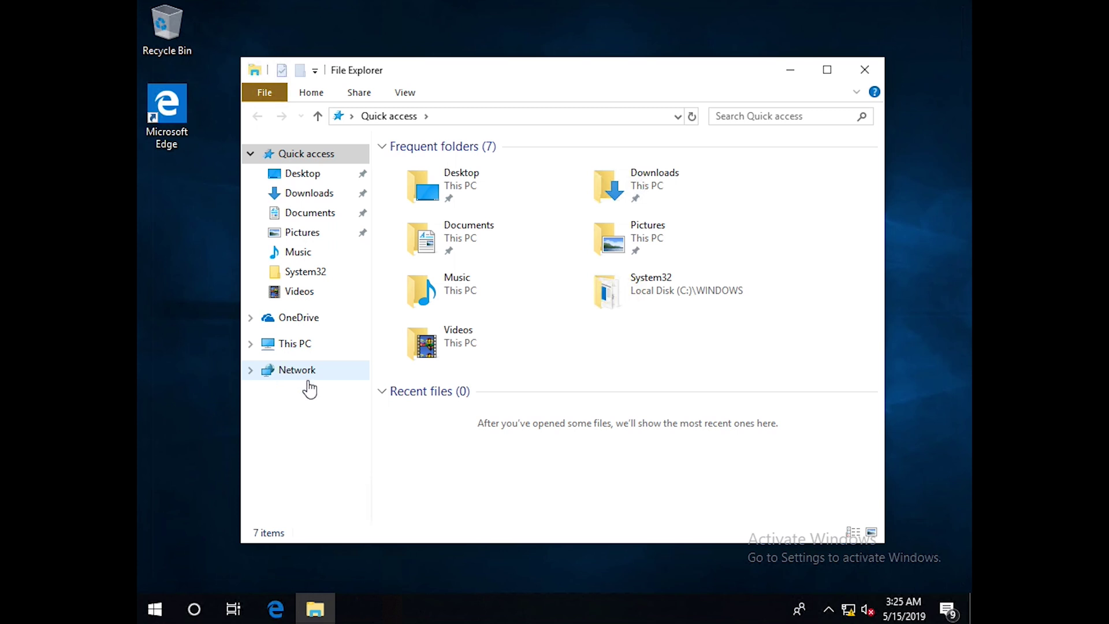
{"action": "left_click", "coordinate": [865, 69]}
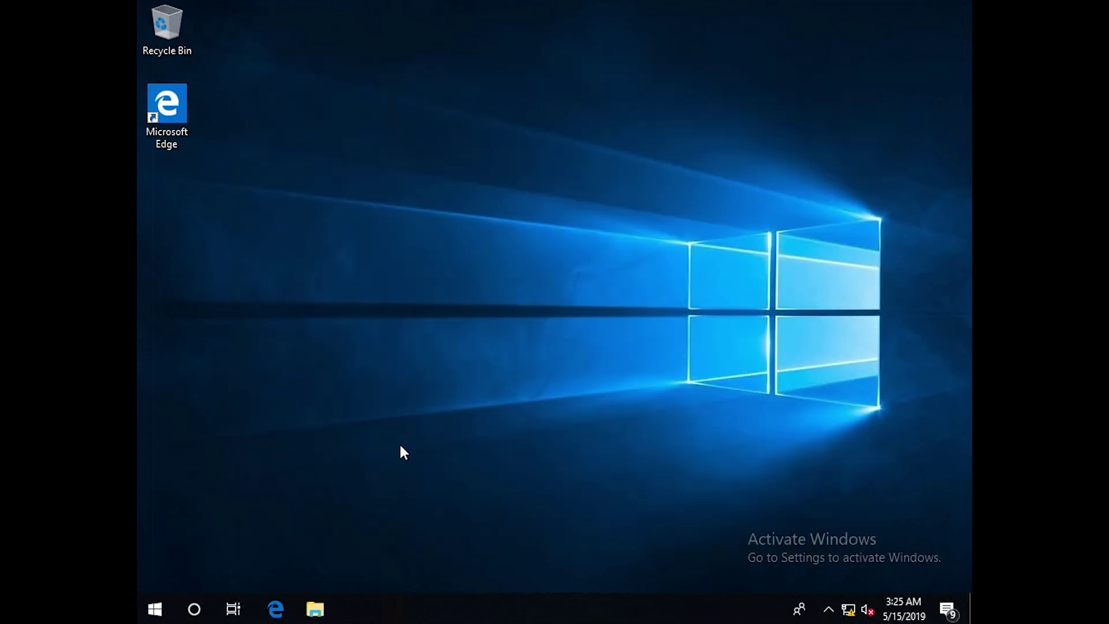
{"action": "key", "text": "super+r"}
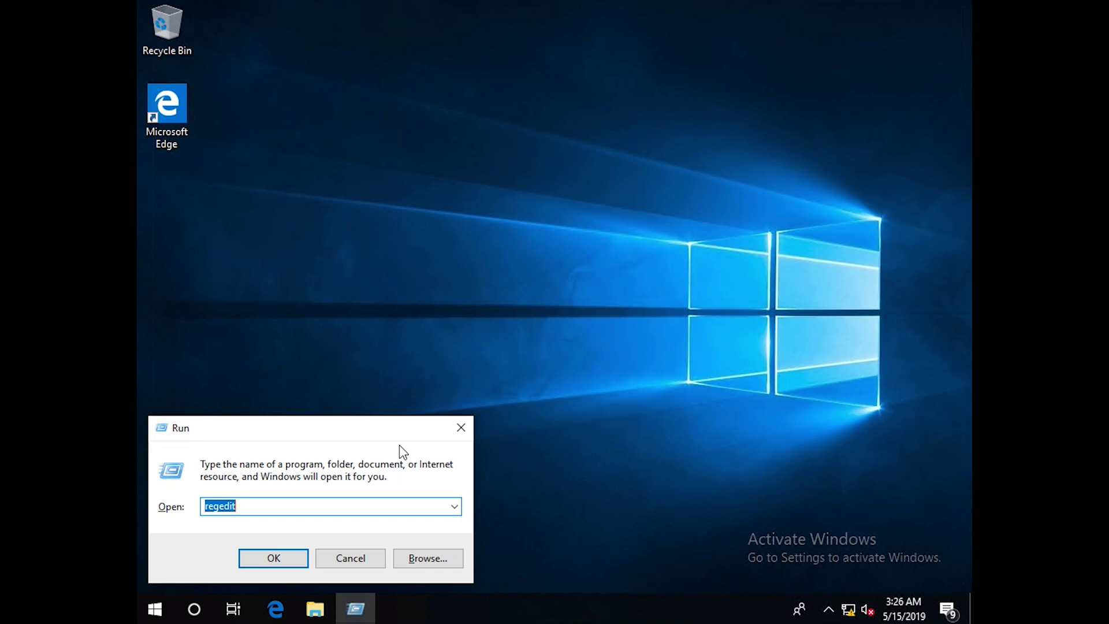
{"action": "type", "text": "reged"}
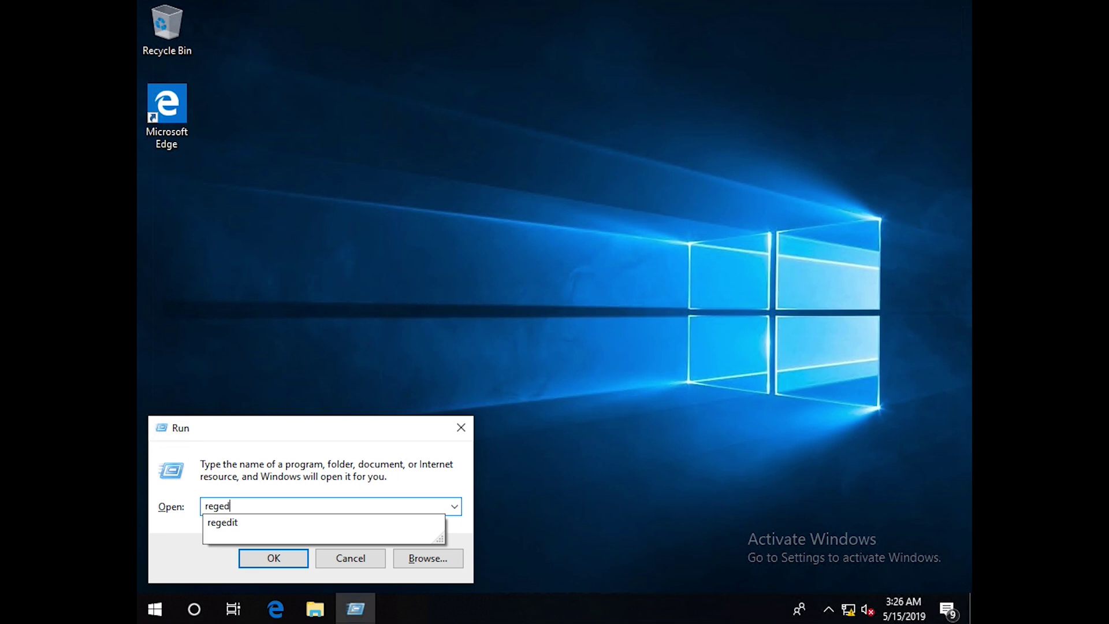
{"action": "type", "text": "it"}
{"action": "key", "text": "Return"}
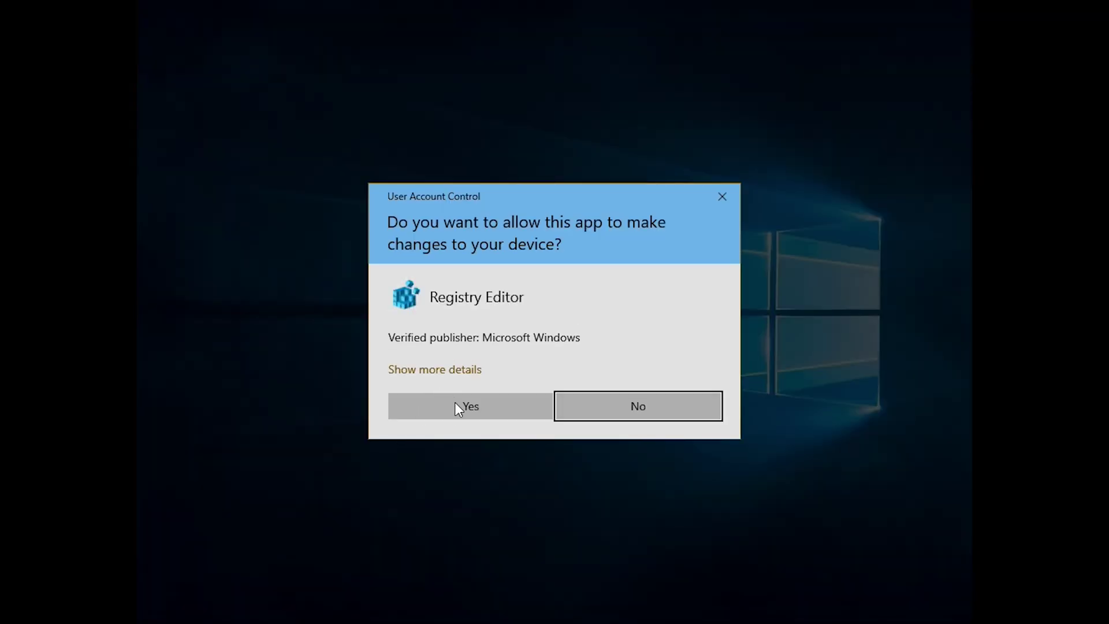
{"action": "left_click", "coordinate": [460, 407]}
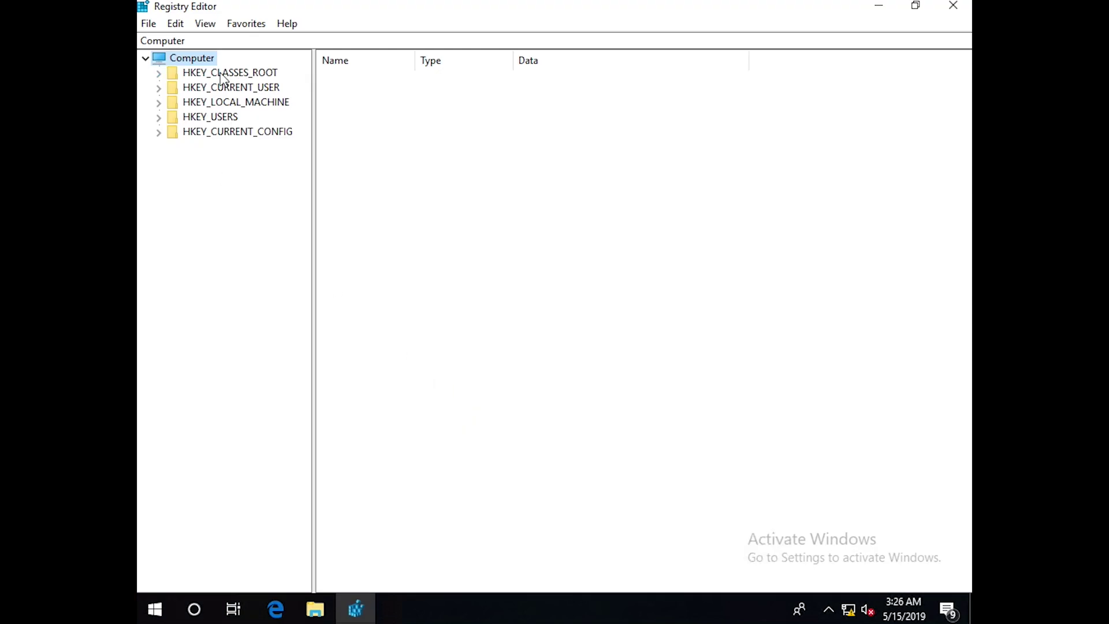
- Expand HKEY_CLASSES_ROOT and jump through its subkeys with the C and Down keys toward CLSID
{"action": "left_click", "coordinate": [159, 73]}
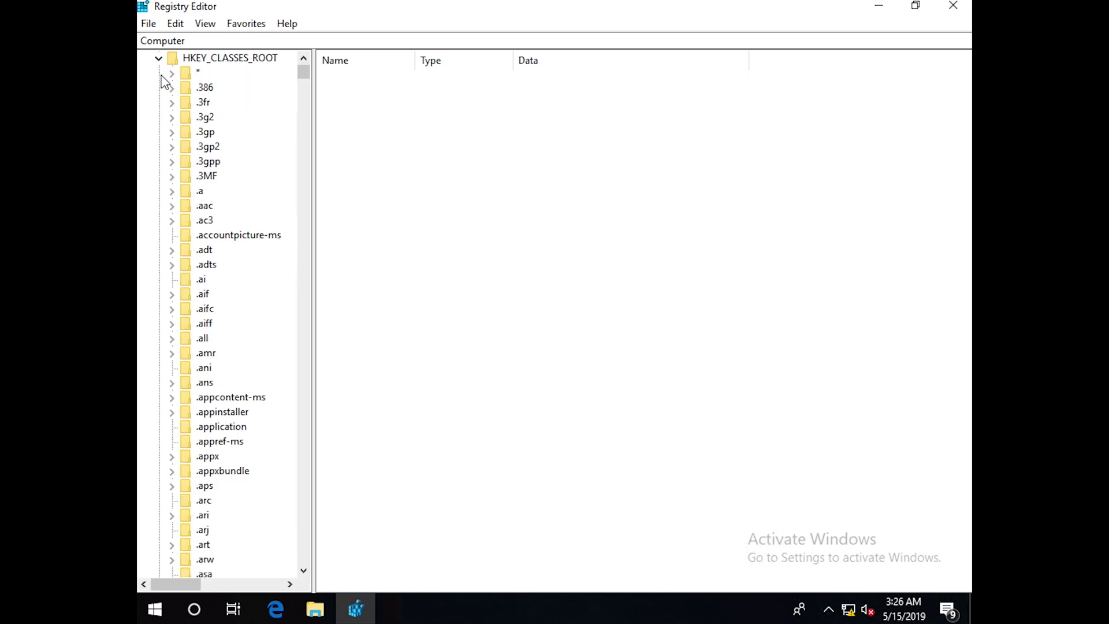
{"action": "left_click", "coordinate": [209, 431]}
{"action": "key", "text": "c"}
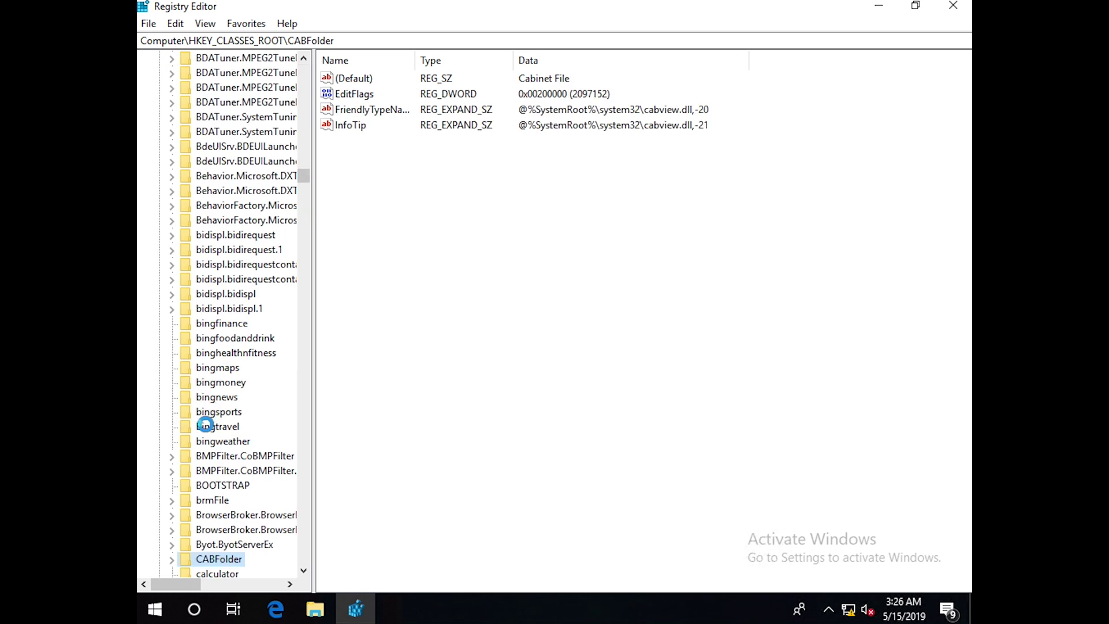
{"action": "key", "text": "Down"}
{"action": "key", "text": "Down"}
{"action": "key", "text": "Down"}
{"action": "key", "text": "Down"}
{"action": "key", "text": "Down"}
{"action": "key", "text": "Down"}
{"action": "key", "text": "Down"}
{"action": "key", "text": "Down"}
{"action": "key", "text": "Down"}
{"action": "key", "text": "Down"}
{"action": "key", "text": "Down"}
{"action": "key", "text": "Down"}
{"action": "key", "text": "Down"}
{"action": "key", "text": "Down"}
{"action": "key", "text": "Down"}
{"action": "key", "text": "Down"}
{"action": "key", "text": "Down"}
{"action": "key", "text": "Down"}
{"action": "key", "text": "Down"}
{"action": "key", "text": "Down"}
{"action": "key", "text": "Down"}
{"action": "key", "text": "Down"}
{"action": "key", "text": "Down"}
{"action": "key", "text": "Down"}
{"action": "key", "text": "Down"}
{"action": "key", "text": "Down"}
{"action": "key", "text": "Down"}
{"action": "key", "text": "Down"}
{"action": "key", "text": "Down"}
{"action": "key", "text": "Down"}
{"action": "key", "text": "Down"}
{"action": "key", "text": "Down"}
{"action": "key", "text": "Down"}
{"action": "key", "text": "Down"}
{"action": "key", "text": "Down"}
{"action": "key", "text": "Down"}
{"action": "key", "text": "Down"}
{"action": "key", "text": "Down"}
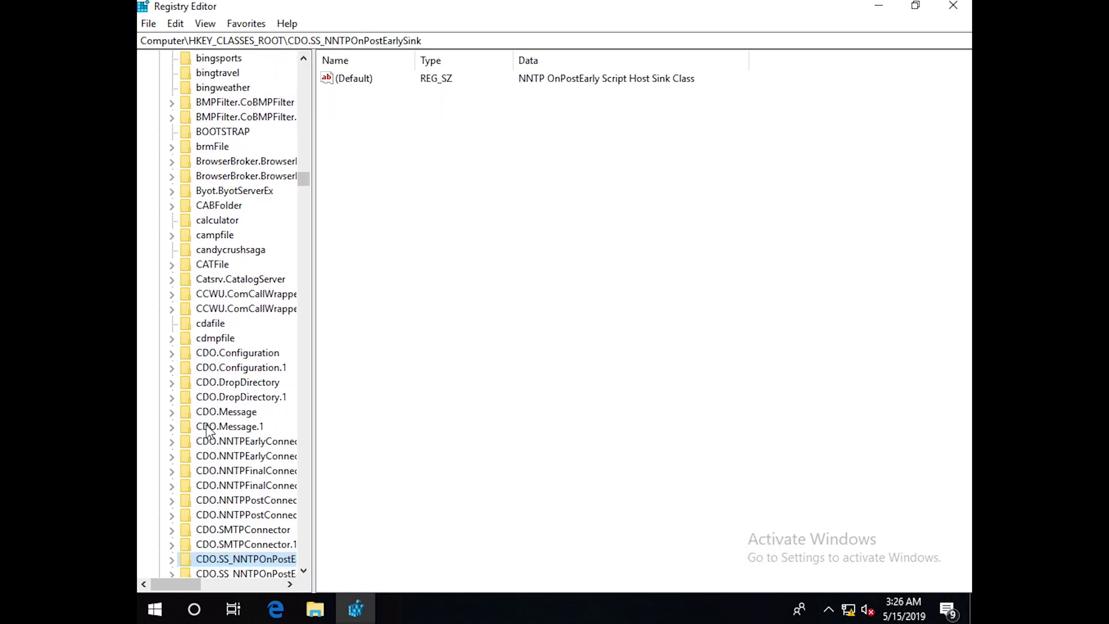
{"action": "key", "text": "Down"}
{"action": "key", "text": "Down"}
{"action": "key", "text": "Down"}
{"action": "key", "text": "Down"}
{"action": "key", "text": "Down"}
{"action": "key", "text": "Down"}
{"action": "key", "text": "Down"}
{"action": "key", "text": "Down"}
{"action": "key", "text": "Down"}
{"action": "key", "text": "Down"}
{"action": "key", "text": "Down"}
{"action": "key", "text": "Down"}
{"action": "key", "text": "Down"}
{"action": "key", "text": "Down"}
{"action": "key", "text": "Down"}
{"action": "key", "text": "Down"}
{"action": "key", "text": "Down"}
{"action": "key", "text": "Down"}
{"action": "key", "text": "Down"}
{"action": "key", "text": "Down"}
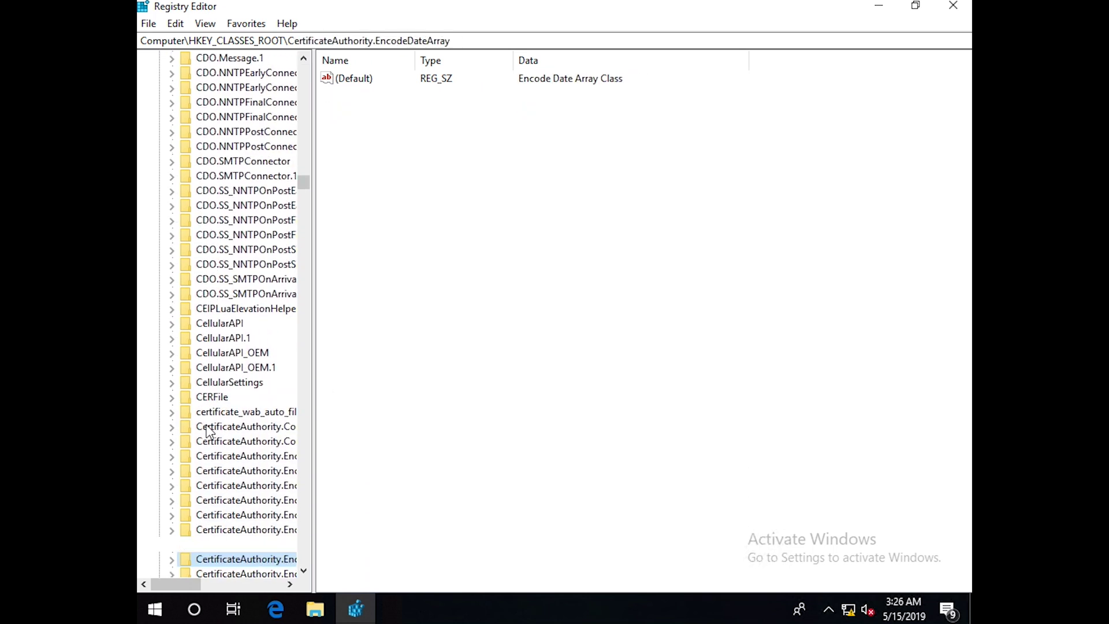
{"action": "key", "text": "Down"}
{"action": "key", "text": "Down"}
{"action": "key", "text": "Down"}
{"action": "key", "text": "Down"}
{"action": "key", "text": "Down"}
{"action": "key", "text": "Down"}
{"action": "key", "text": "Down"}
{"action": "key", "text": "Down"}
{"action": "key", "text": "Down"}
{"action": "key", "text": "Down"}
{"action": "key", "text": "Down"}
{"action": "key", "text": "Down"}
{"action": "key", "text": "Down"}
{"action": "key", "text": "Down"}
{"action": "key", "text": "Down"}
{"action": "key", "text": "Down"}
{"action": "key", "text": "Down"}
{"action": "key", "text": "Down"}
{"action": "key", "text": "Down"}
{"action": "key", "text": "Down"}
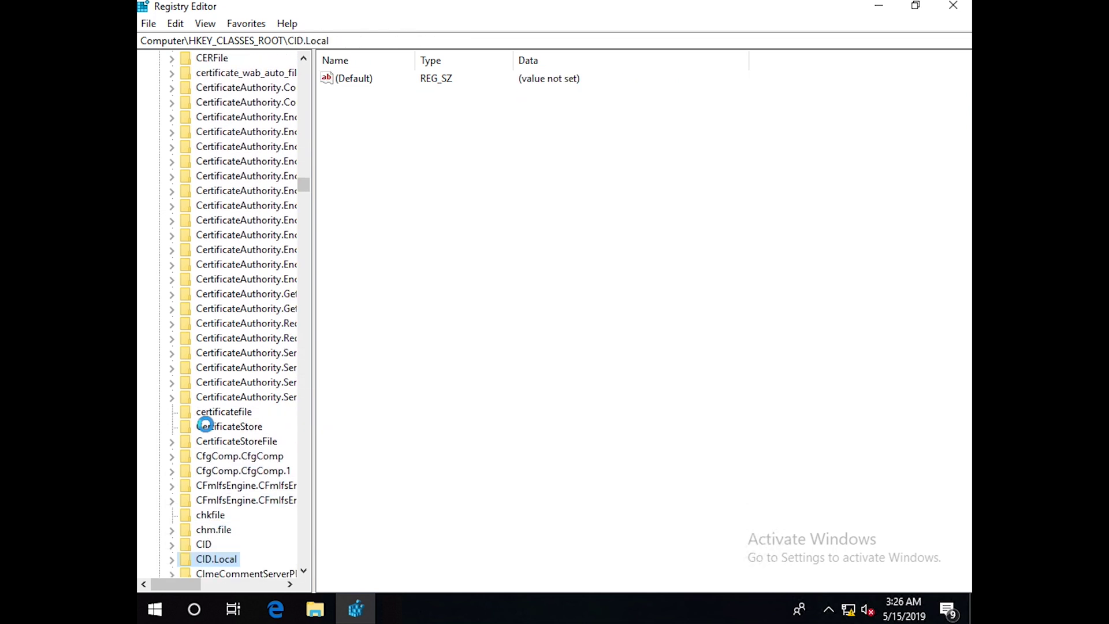
{"action": "key", "text": "Down"}
{"action": "key", "text": "Down"}
{"action": "key", "text": "Down"}
{"action": "key", "text": "Down"}
{"action": "key", "text": "Down"}
{"action": "key", "text": "Down"}
{"action": "key", "text": "Down"}
{"action": "key", "text": "Down"}
{"action": "key", "text": "Down"}
{"action": "key", "text": "Down"}
{"action": "key", "text": "Down"}
{"action": "key", "text": "Down"}
{"action": "key", "text": "Down"}
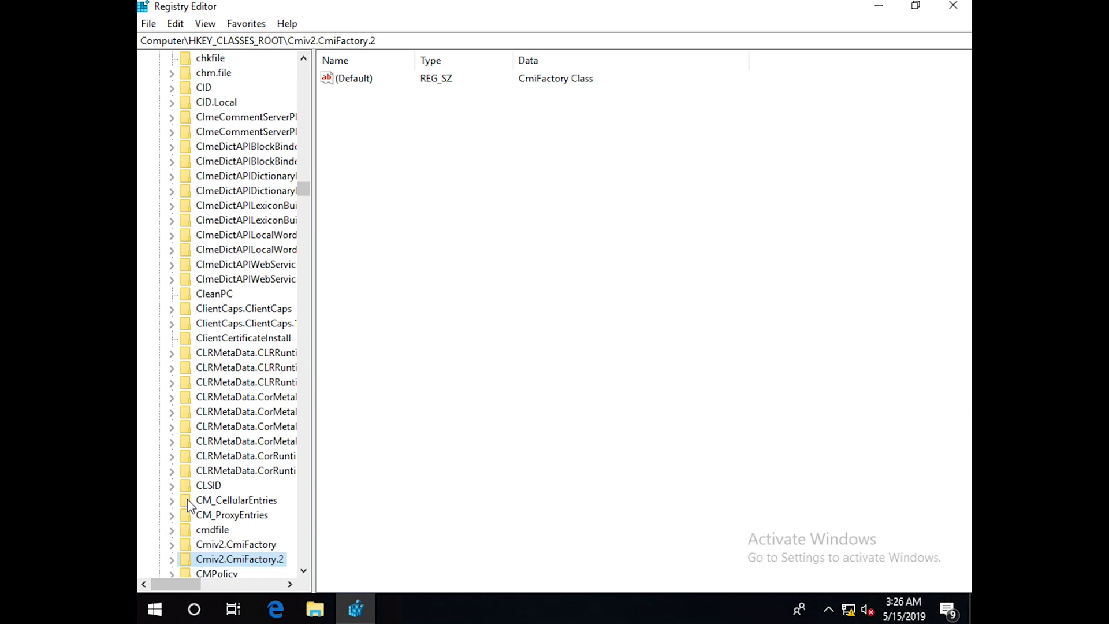
- Expand CLSID and expand {F02C1A0D-BE21-4350-88B0-7367FC96EF3C} to show DefaultIcon, InProcServer32 and ShellFolder
{"action": "left_click", "coordinate": [172, 489]}
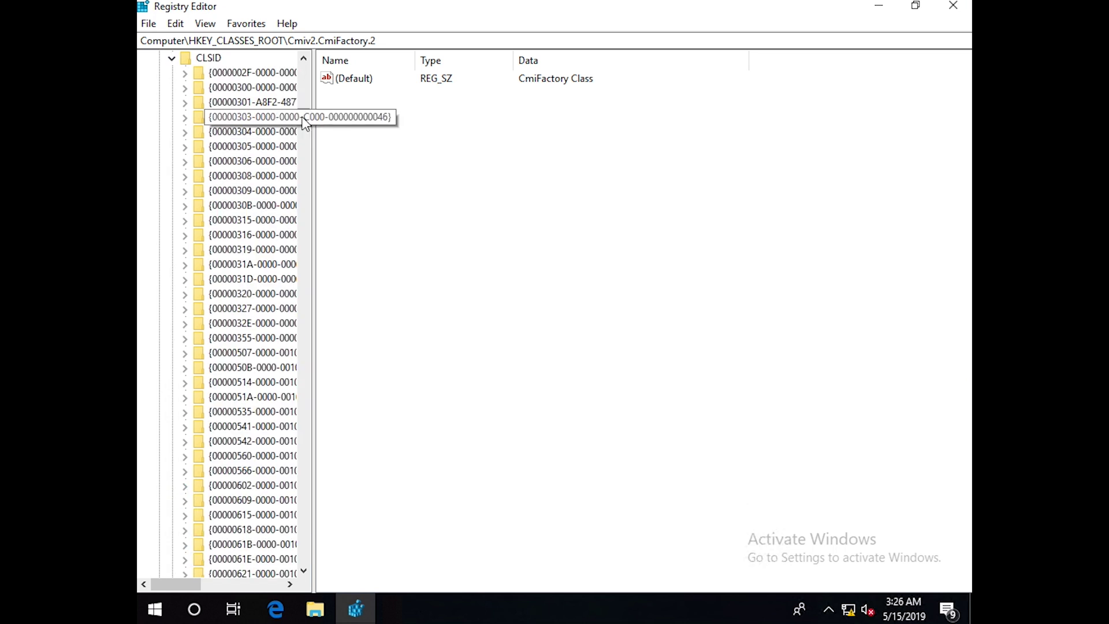
{"action": "left_click_drag", "start_coordinate": [305, 120], "coordinate": [292, 405]}
{"action": "scroll", "coordinate": [290, 409], "scroll_direction": "down", "scroll_amount": 20}
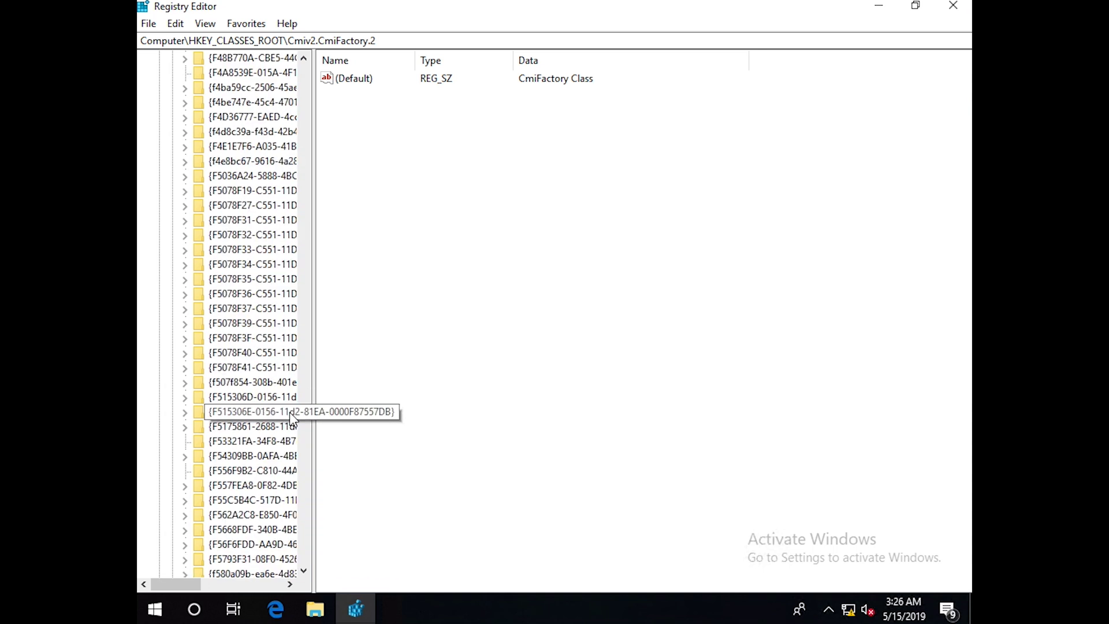
{"action": "scroll", "coordinate": [290, 413], "scroll_direction": "up", "scroll_amount": 20}
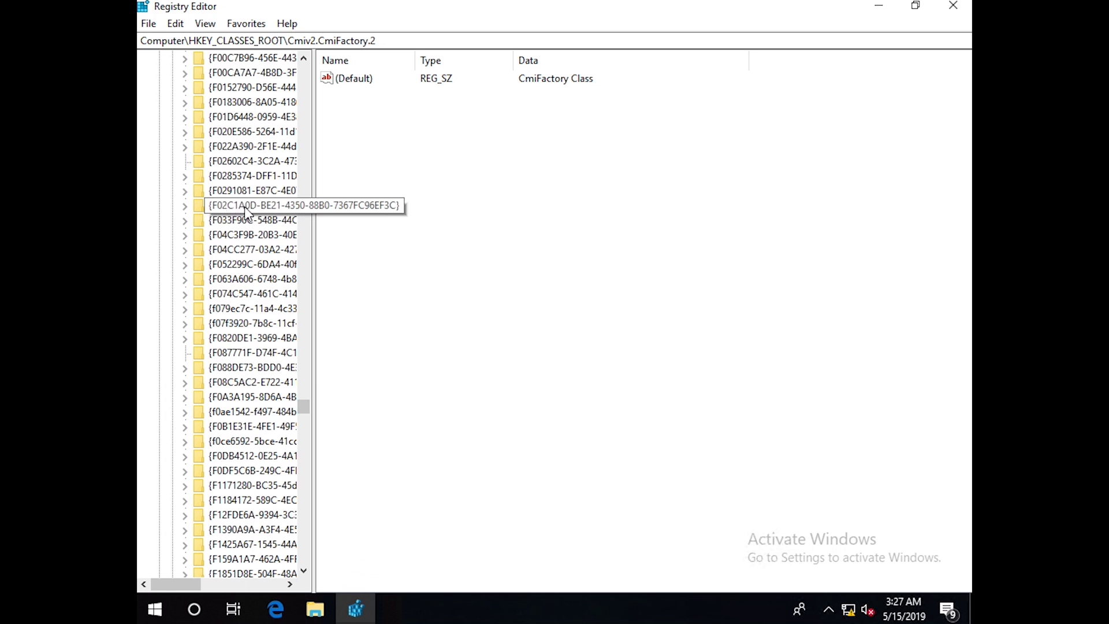
{"action": "left_click", "coordinate": [186, 205]}
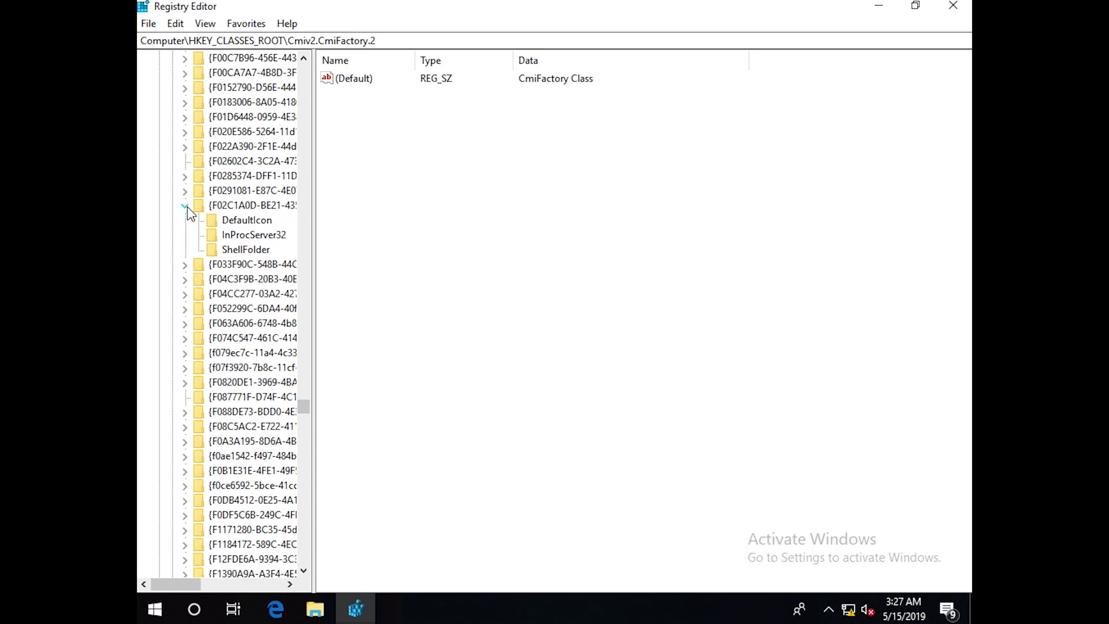
- Open the ShellFolder Attributes DWORD and edit its data from b0040064 to b0940064
{"action": "left_click", "coordinate": [247, 252]}
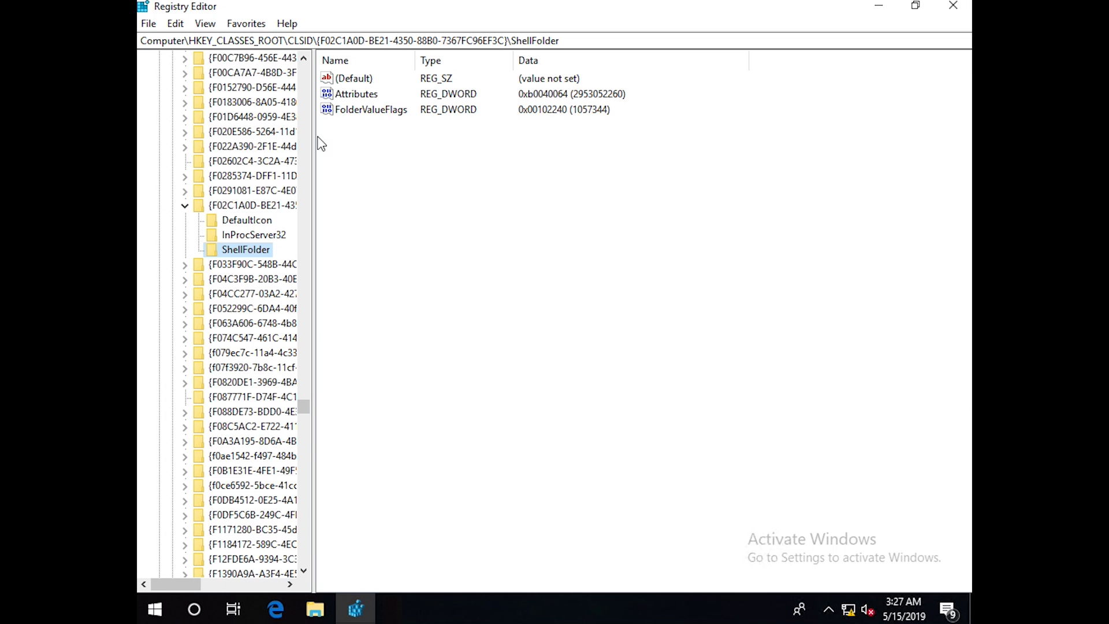
{"action": "double_click", "coordinate": [348, 95]}
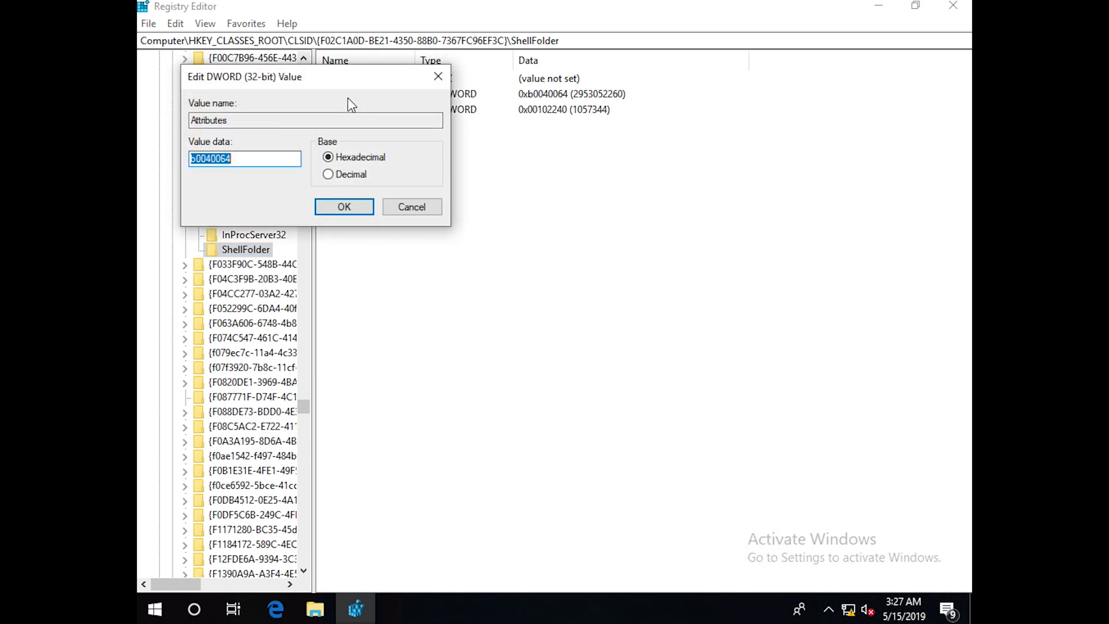
{"action": "left_click", "coordinate": [206, 157]}
{"action": "key", "text": "BackSpace"}
{"action": "type", "text": "9"}
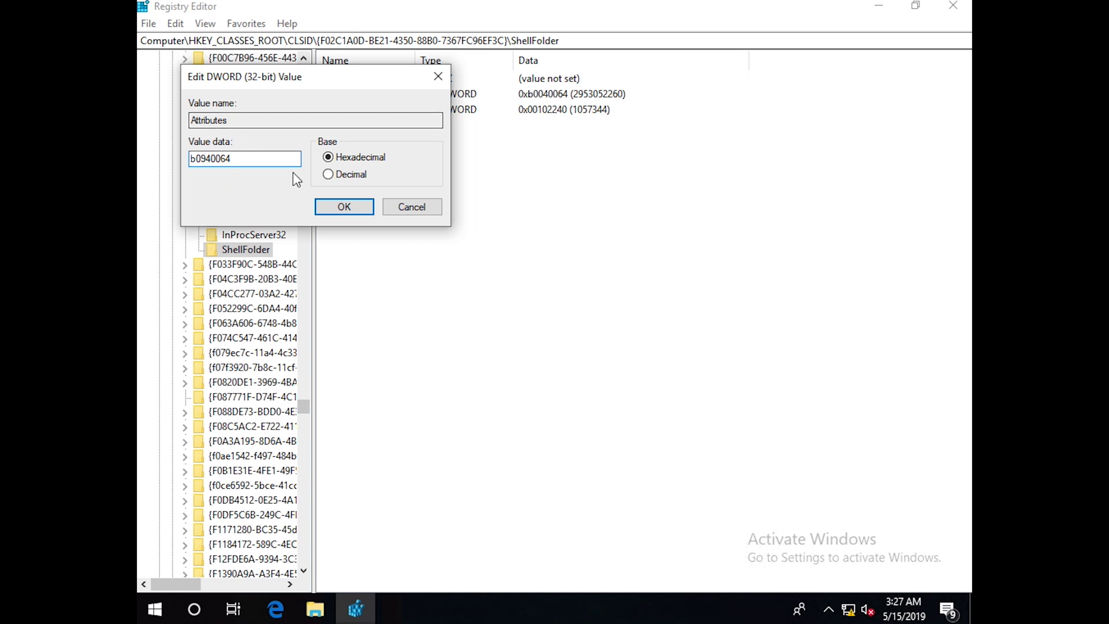
- Confirm the edit, dismiss the refusal error, and open ShellFolder's advanced permissions showing owner SYSTEM
{"action": "left_click", "coordinate": [344, 207]}
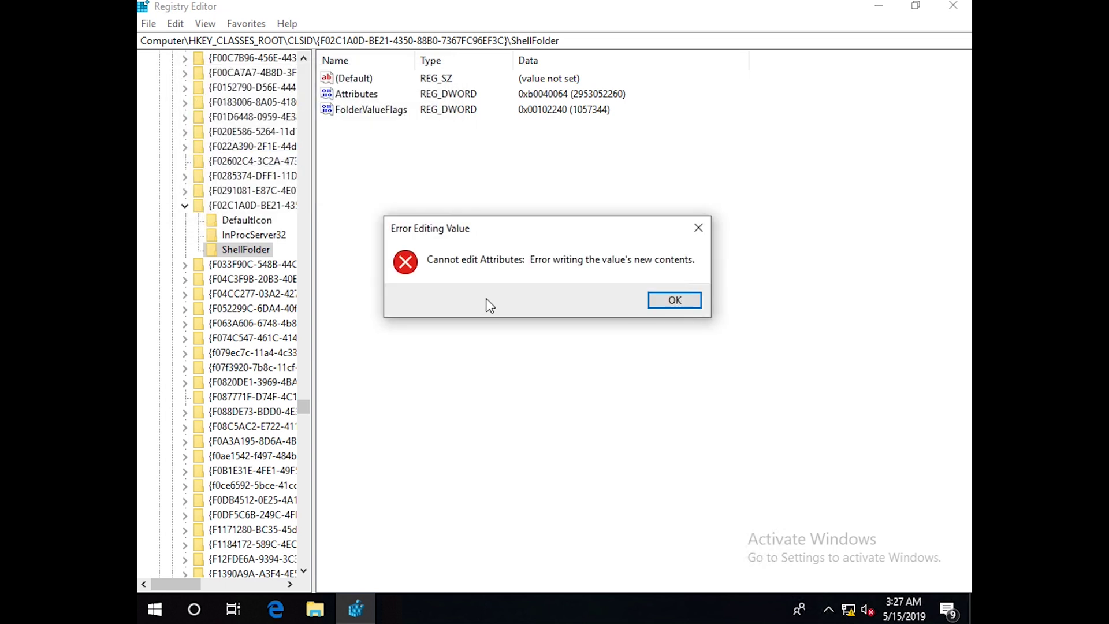
{"action": "left_click", "coordinate": [671, 300]}
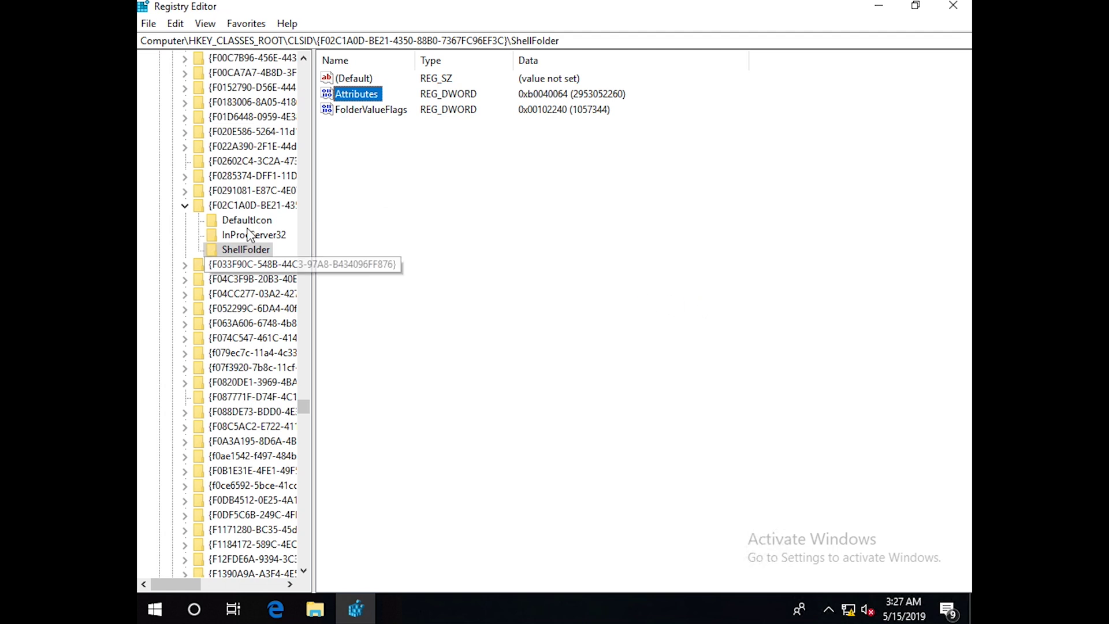
{"action": "right_click", "coordinate": [241, 251]}
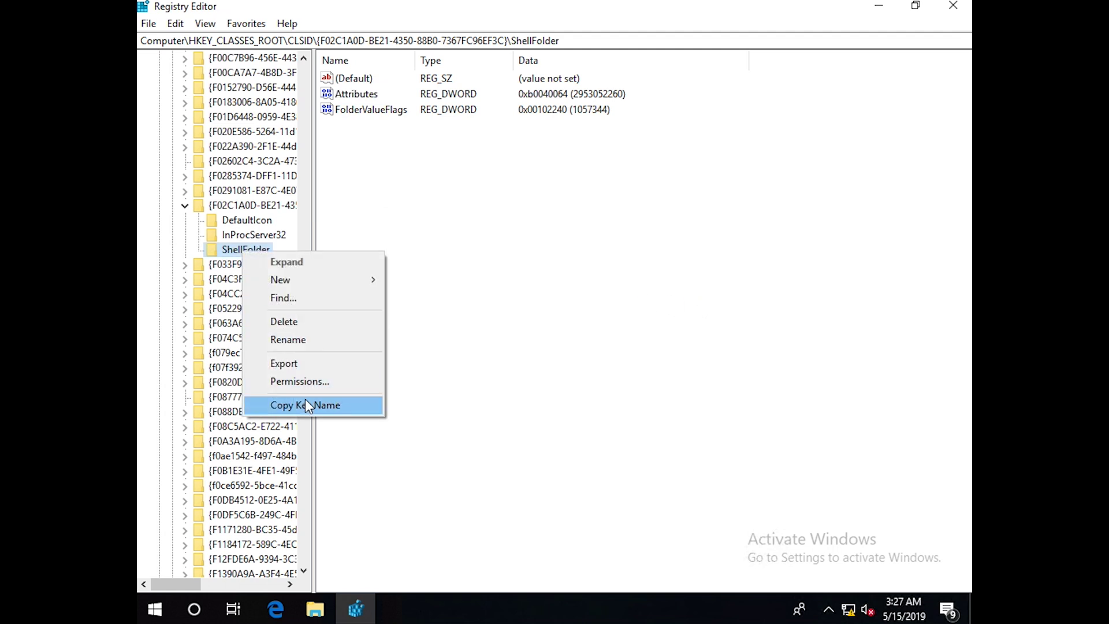
{"action": "left_click", "coordinate": [309, 382]}
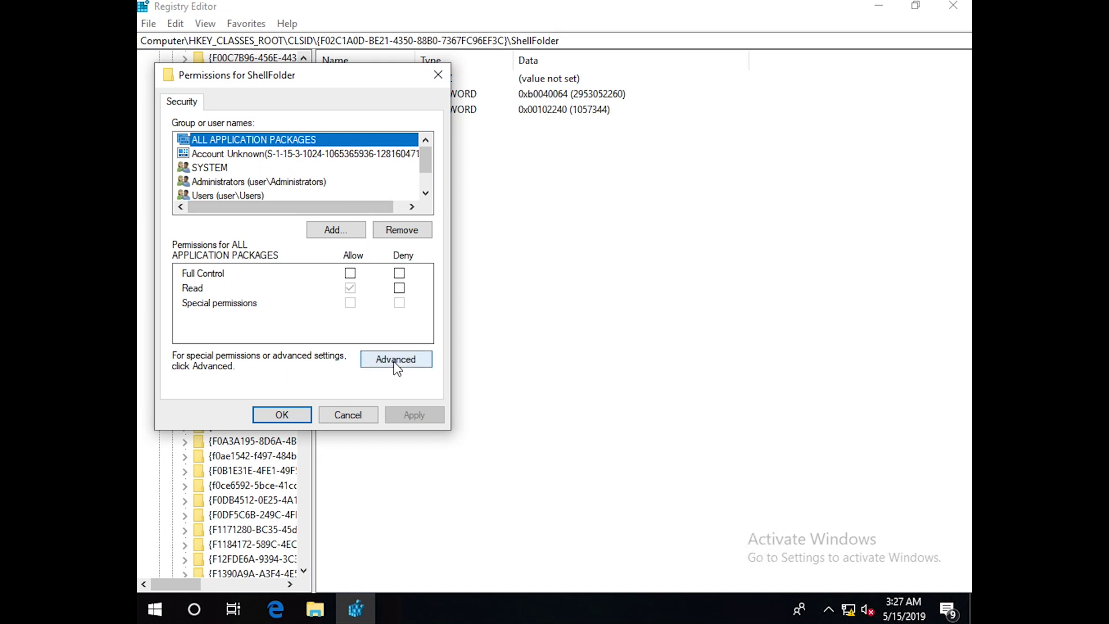
{"action": "left_click", "coordinate": [394, 364]}
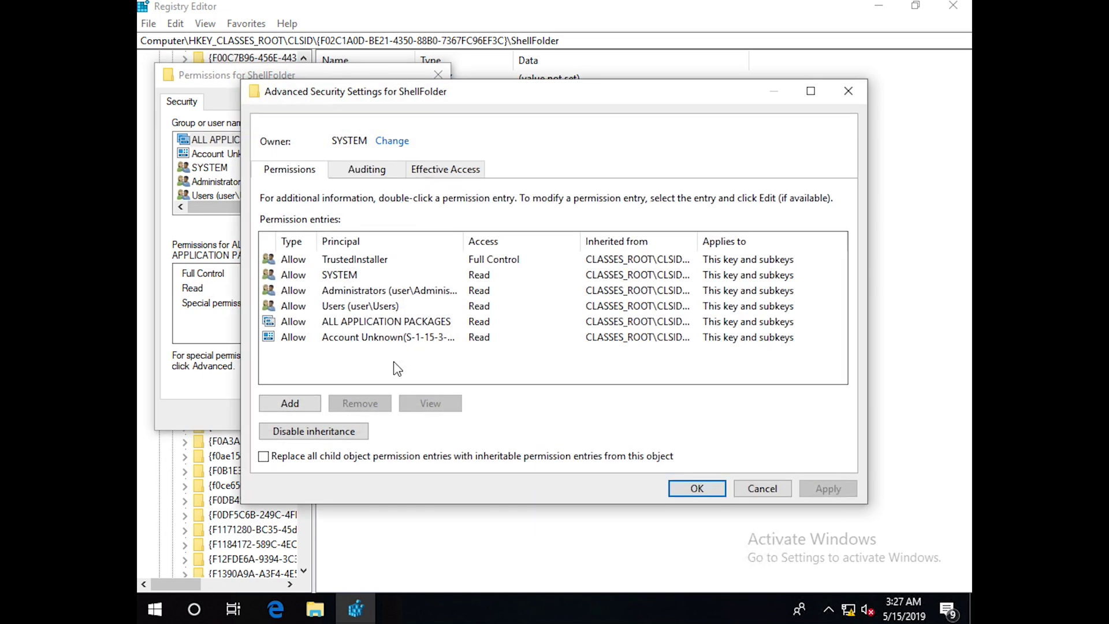
- Change the ShellFolder owner by entering the current user's account name, looked up in Start, and checking it
{"action": "left_click", "coordinate": [391, 143]}
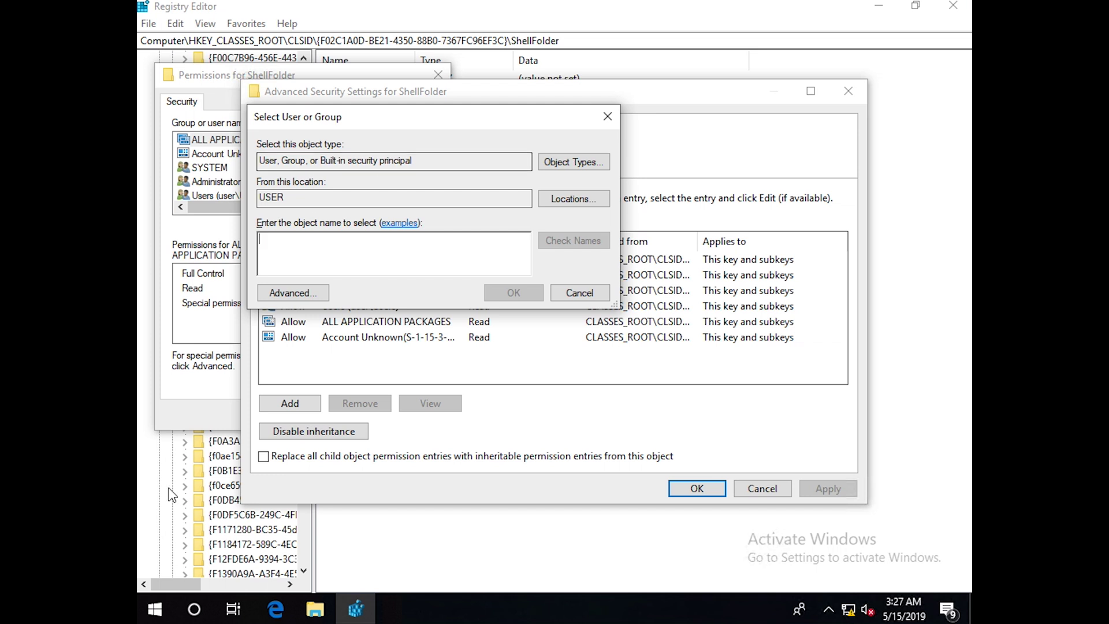
{"action": "left_click", "coordinate": [161, 617]}
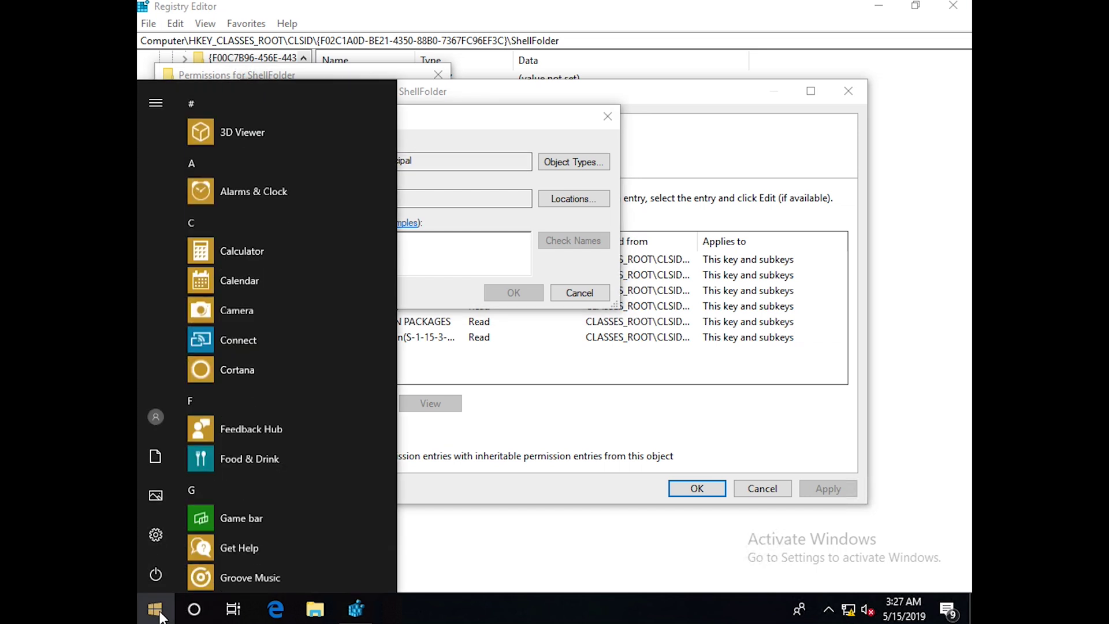
{"action": "left_click", "coordinate": [165, 105]}
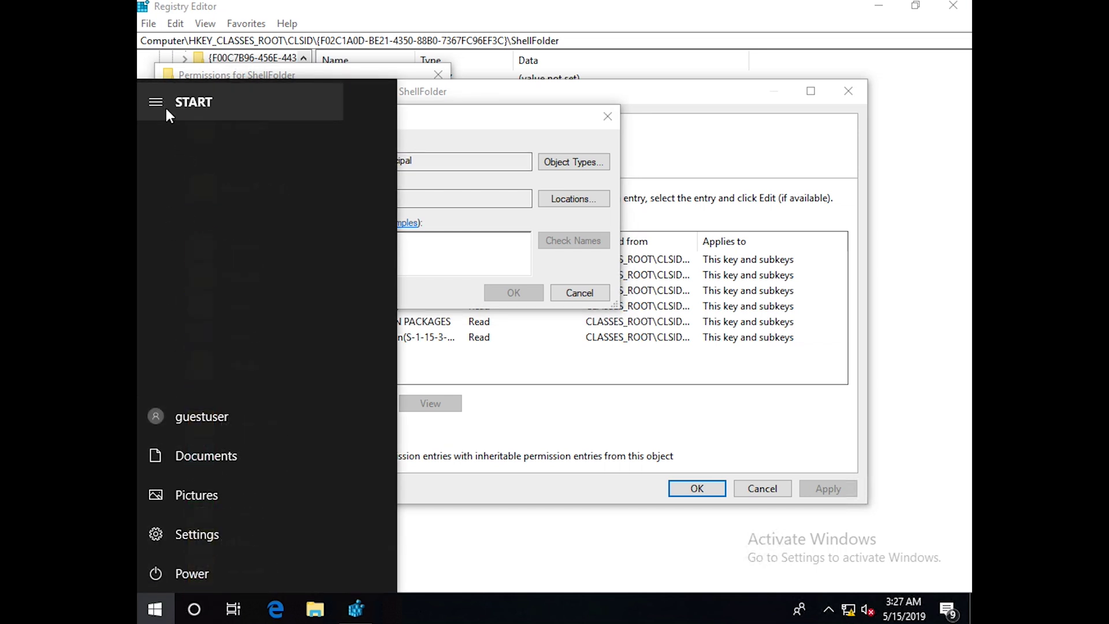
{"action": "left_click", "coordinate": [466, 260]}
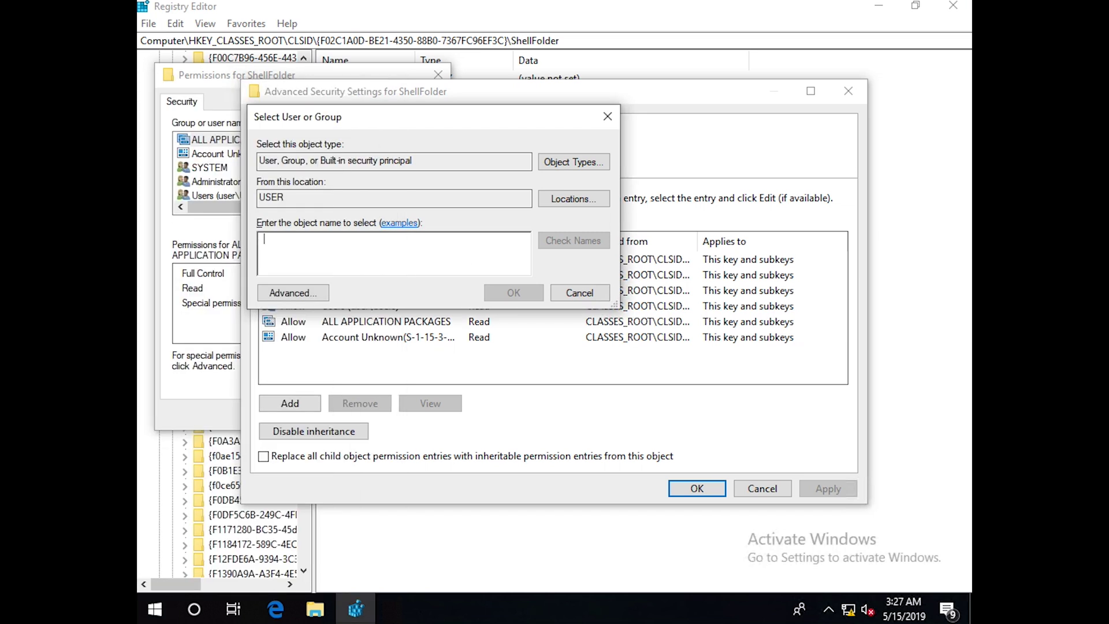
{"action": "type", "text": "gues"}
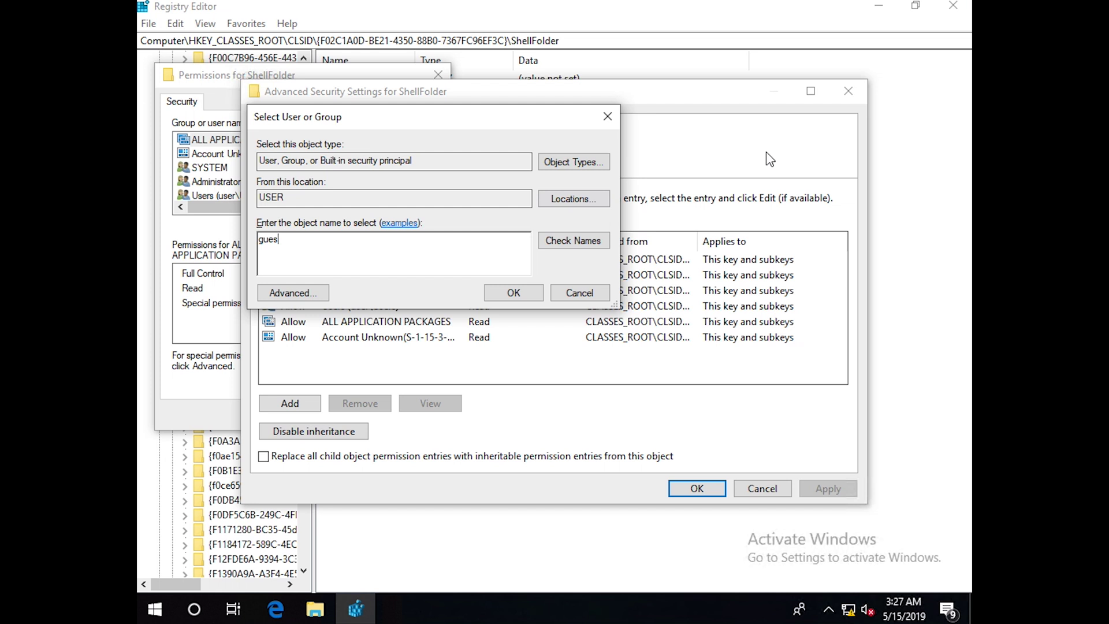
{"action": "left_click", "coordinate": [571, 243]}
{"action": "left_click", "coordinate": [462, 234]}
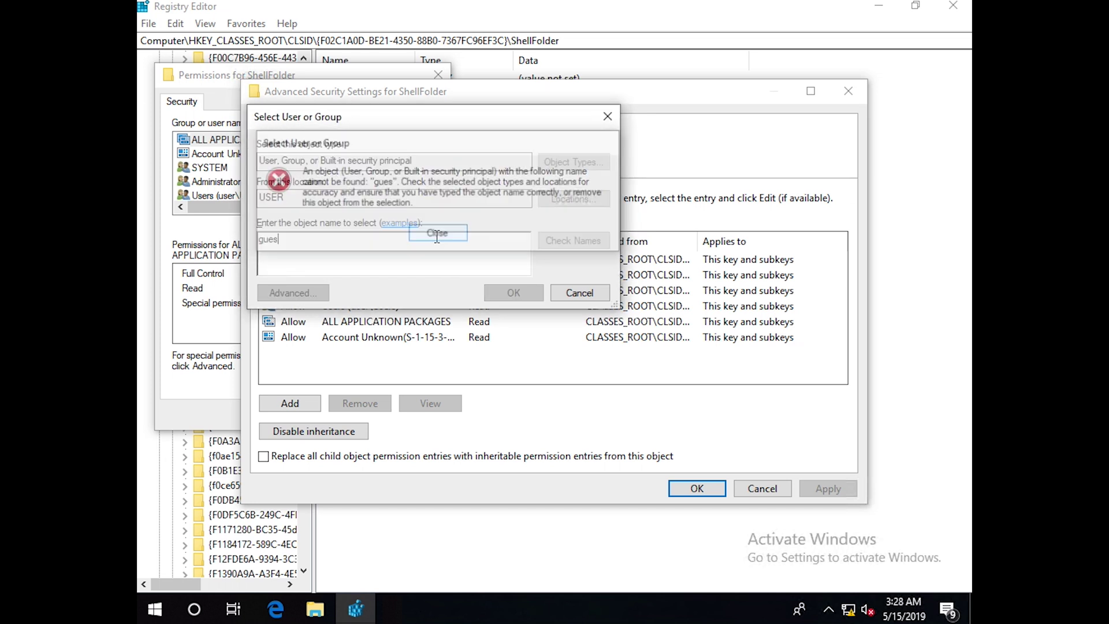
{"action": "type", "text": "tuser"}
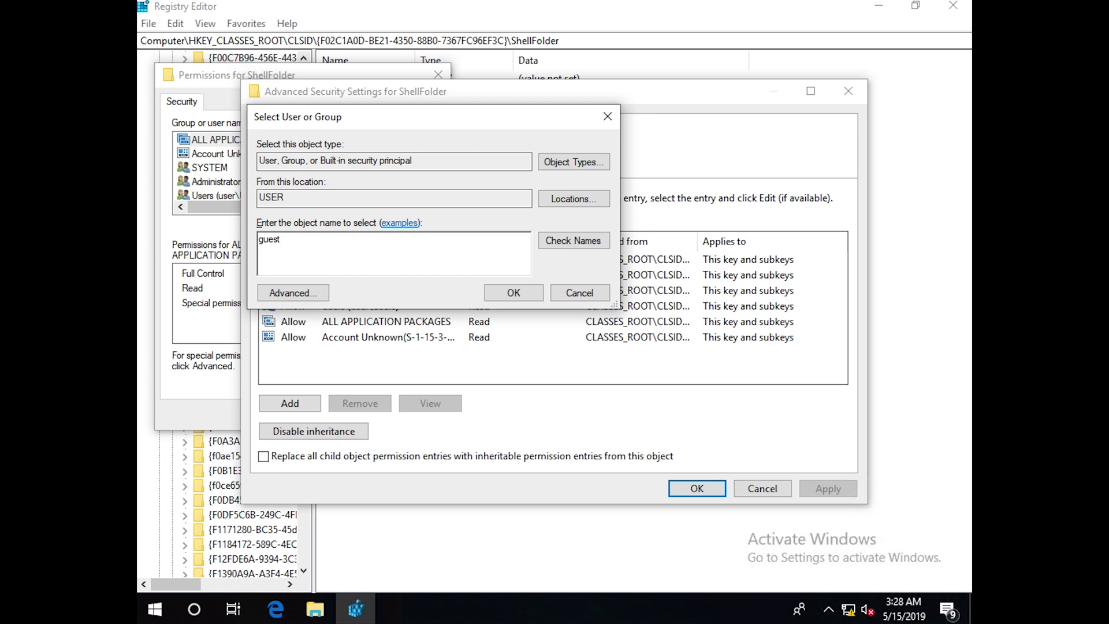
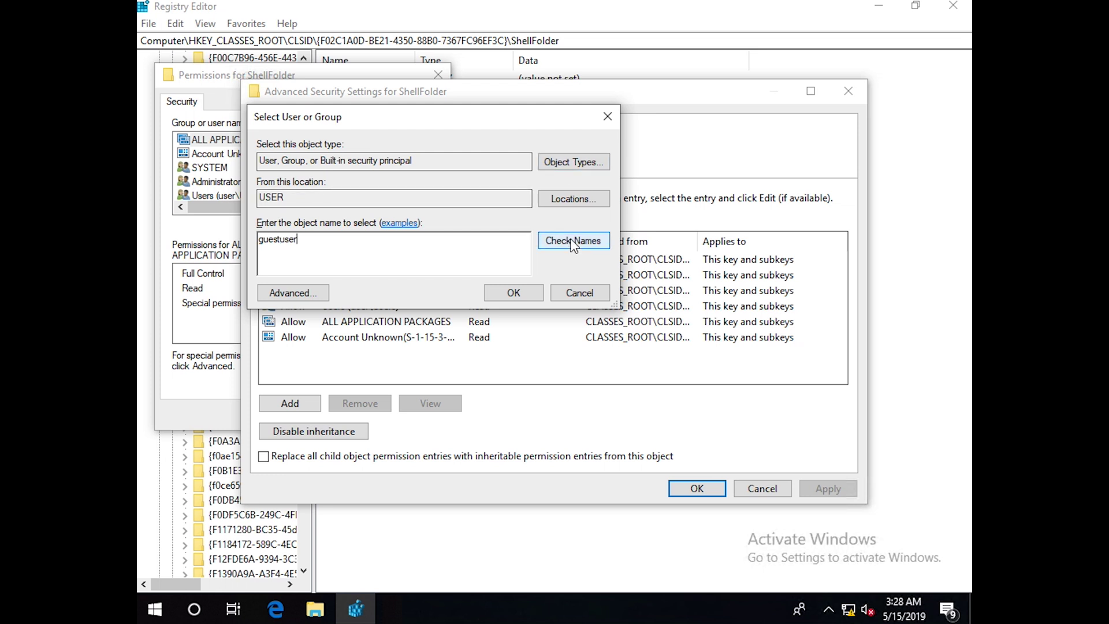
- Confirm the guest user account as ShellFolder's owner, apply, and close Advanced Security Settings
{"action": "left_click", "coordinate": [512, 293]}
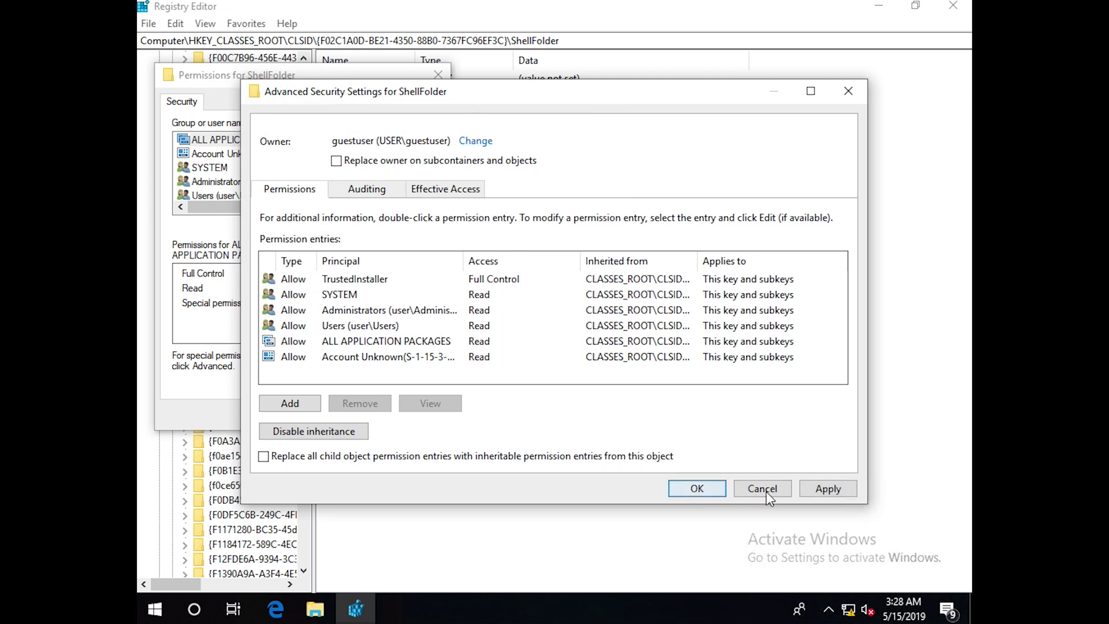
{"action": "left_click", "coordinate": [820, 490]}
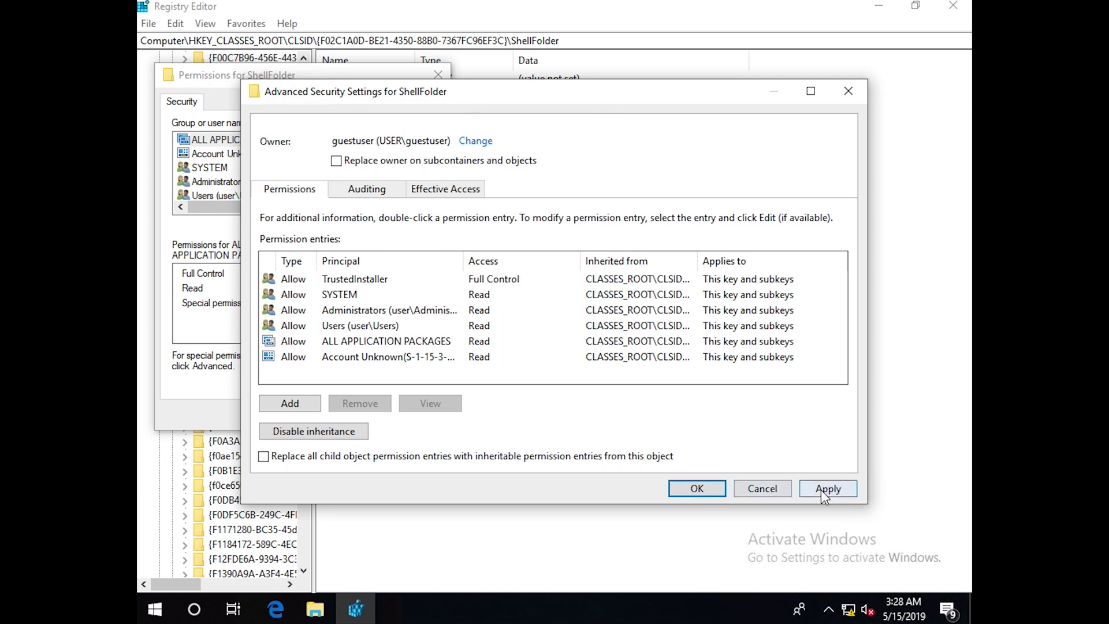
{"action": "left_click", "coordinate": [697, 489]}
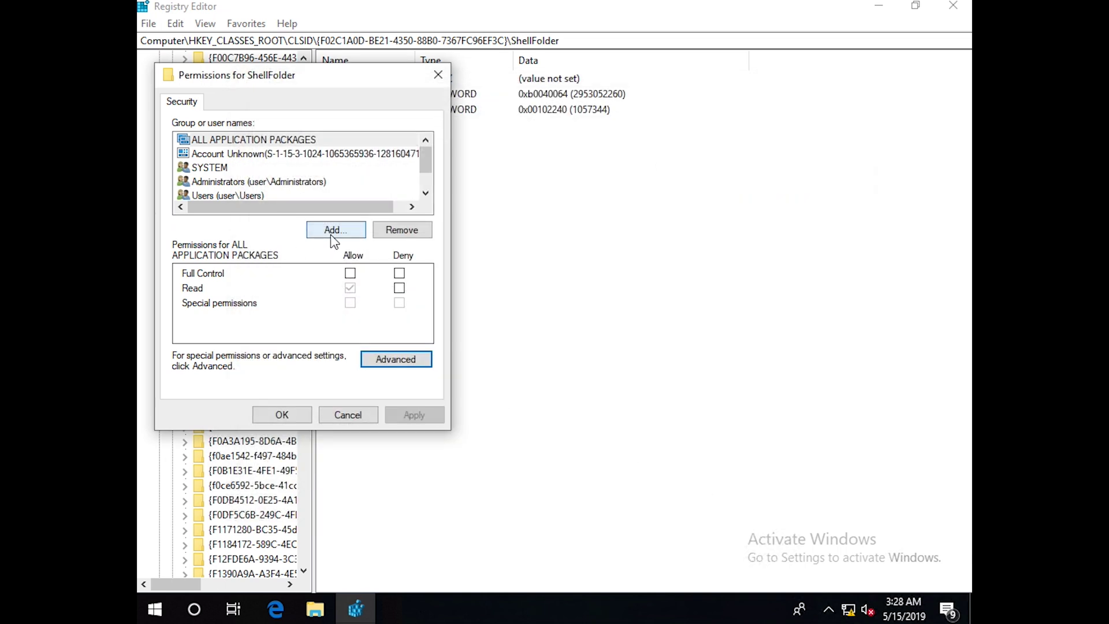
- Add the guest user account to ShellFolder's permissions, allow Full Control, and apply
{"action": "left_click", "coordinate": [347, 230]}
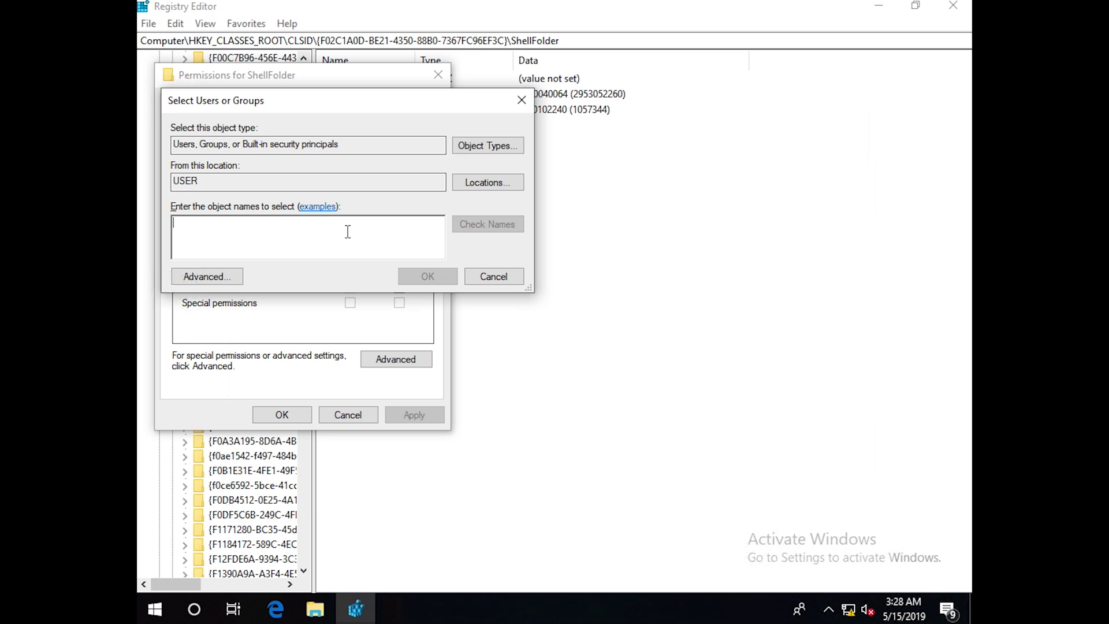
{"action": "type", "text": "guestu"}
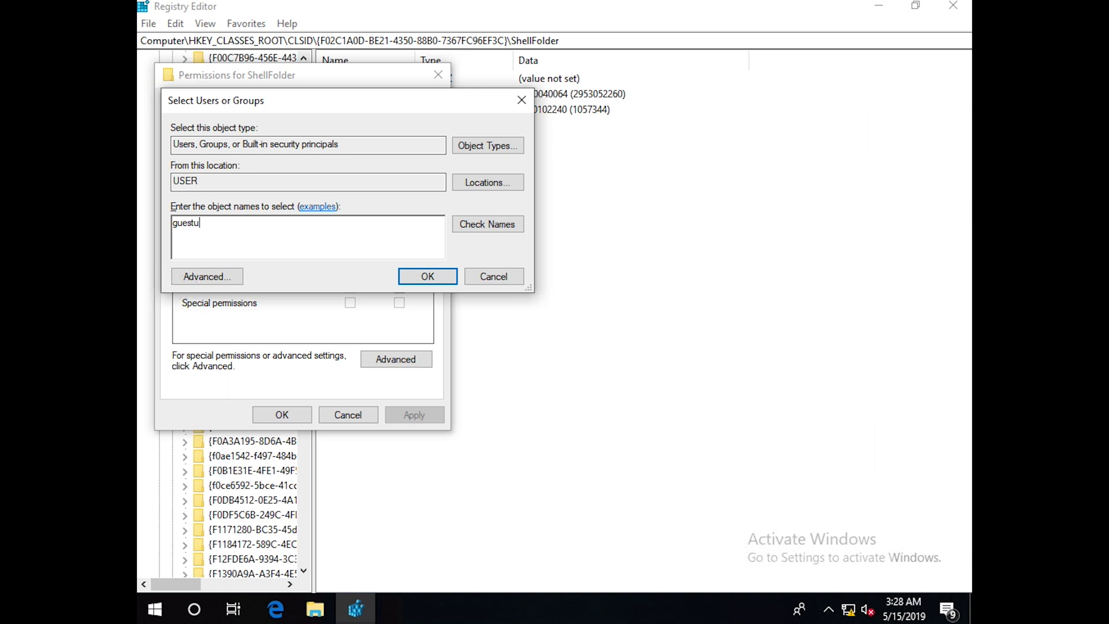
{"action": "left_click", "coordinate": [480, 225]}
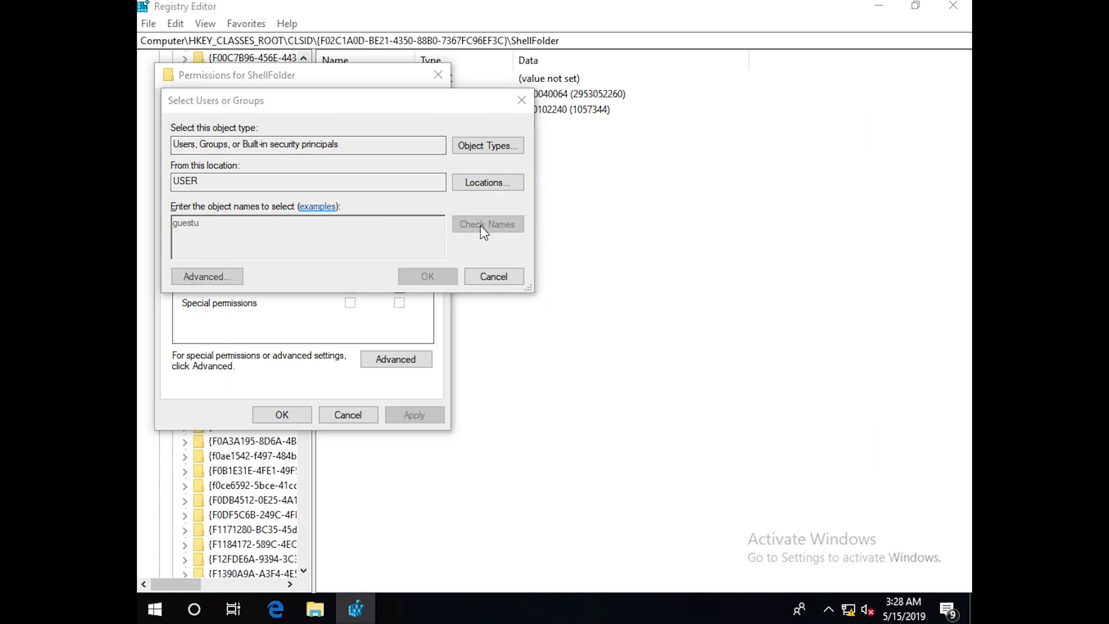
{"action": "left_click", "coordinate": [524, 374]}
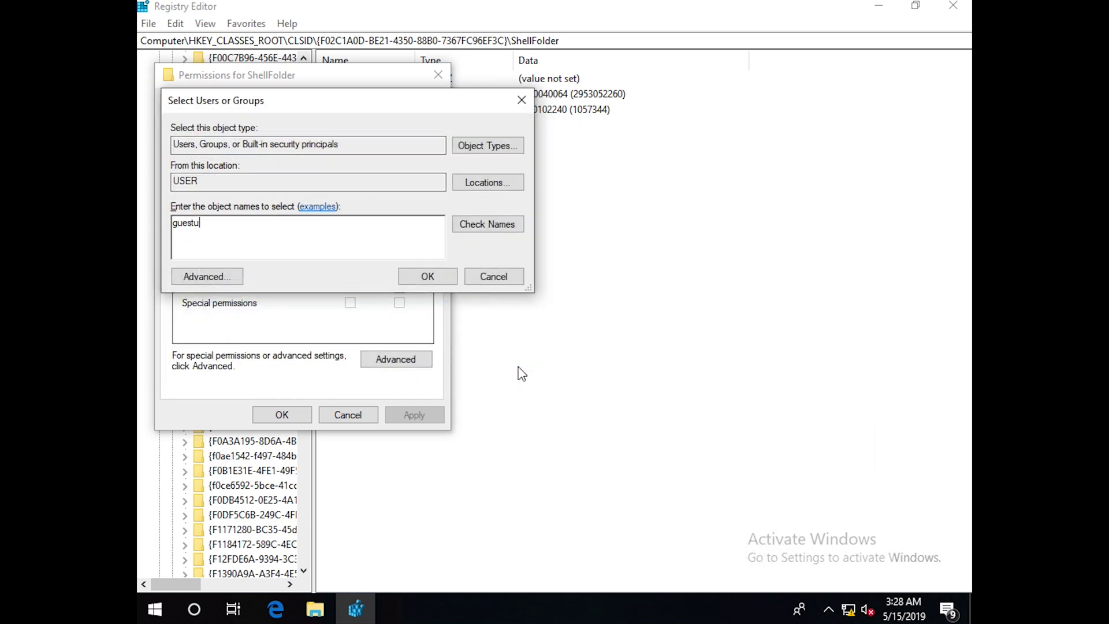
{"action": "type", "text": "ser"}
{"action": "left_click", "coordinate": [473, 227]}
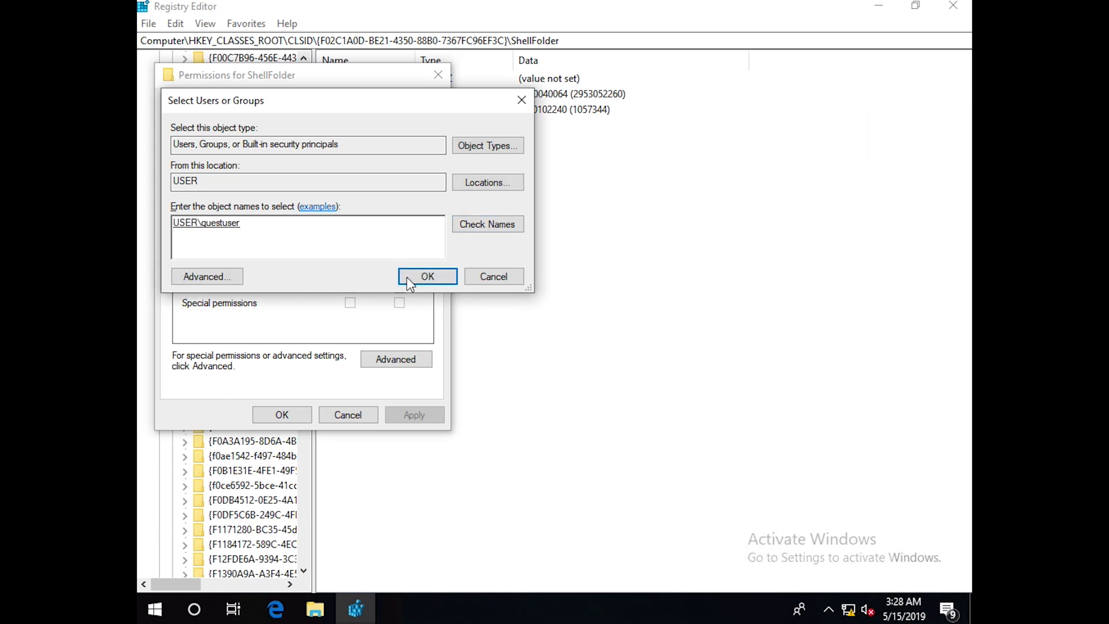
{"action": "left_click", "coordinate": [407, 276]}
{"action": "left_click", "coordinate": [350, 273]}
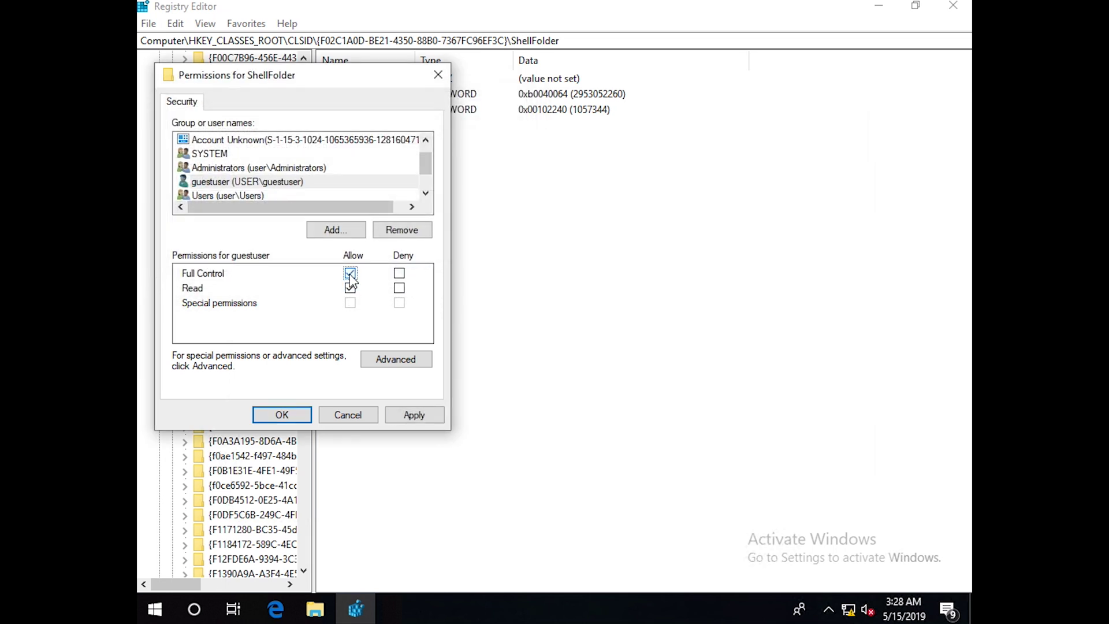
{"action": "left_click", "coordinate": [421, 417]}
- Close the Permissions dialog and edit Attributes from b0040064 to b0940064
{"action": "left_click", "coordinate": [293, 416]}
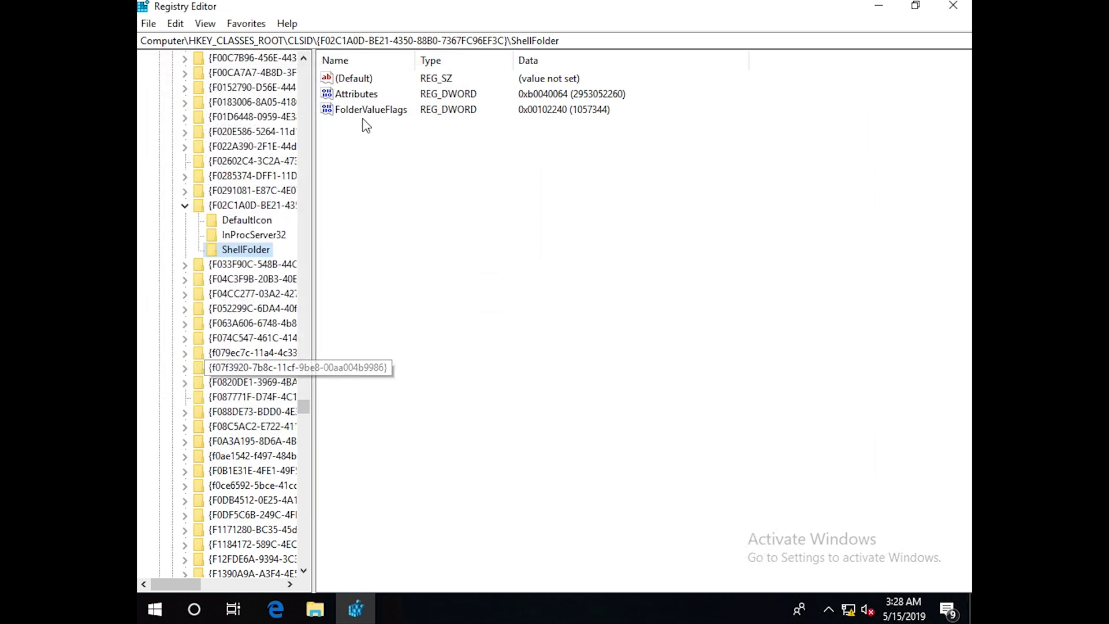
{"action": "double_click", "coordinate": [356, 94]}
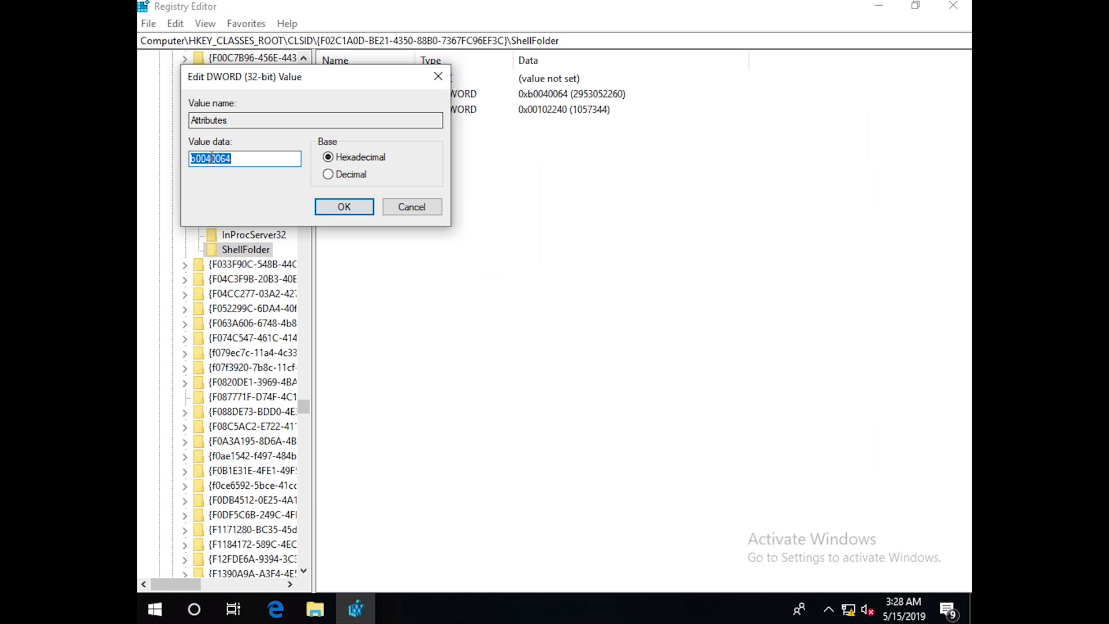
{"action": "left_click", "coordinate": [206, 159]}
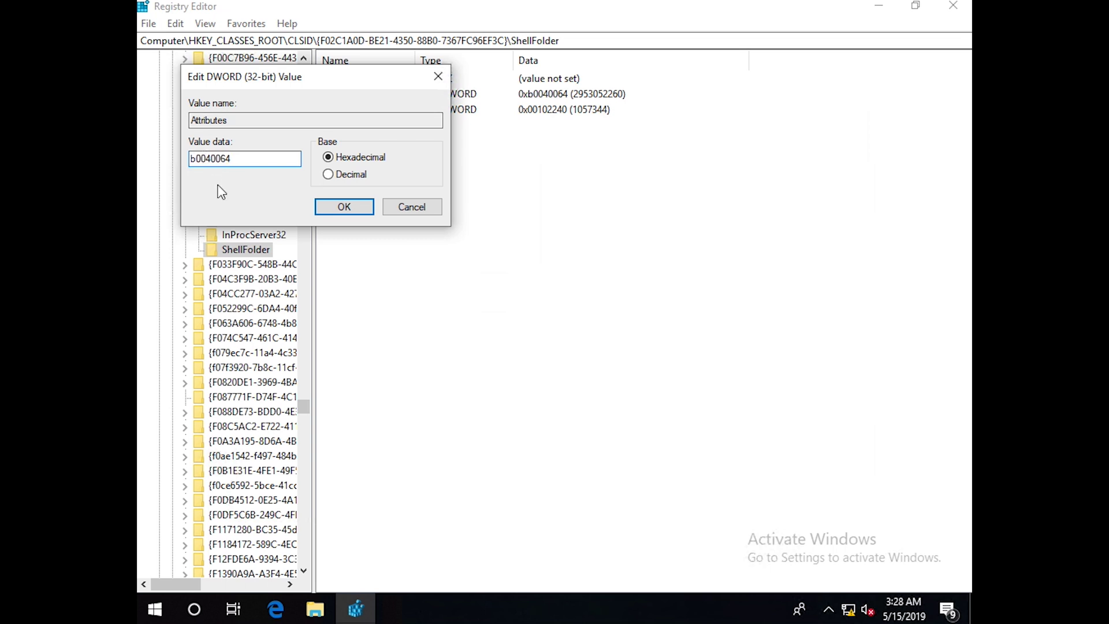
{"action": "key", "text": "BackSpace"}
{"action": "type", "text": "9"}
{"action": "left_click", "coordinate": [339, 205]}
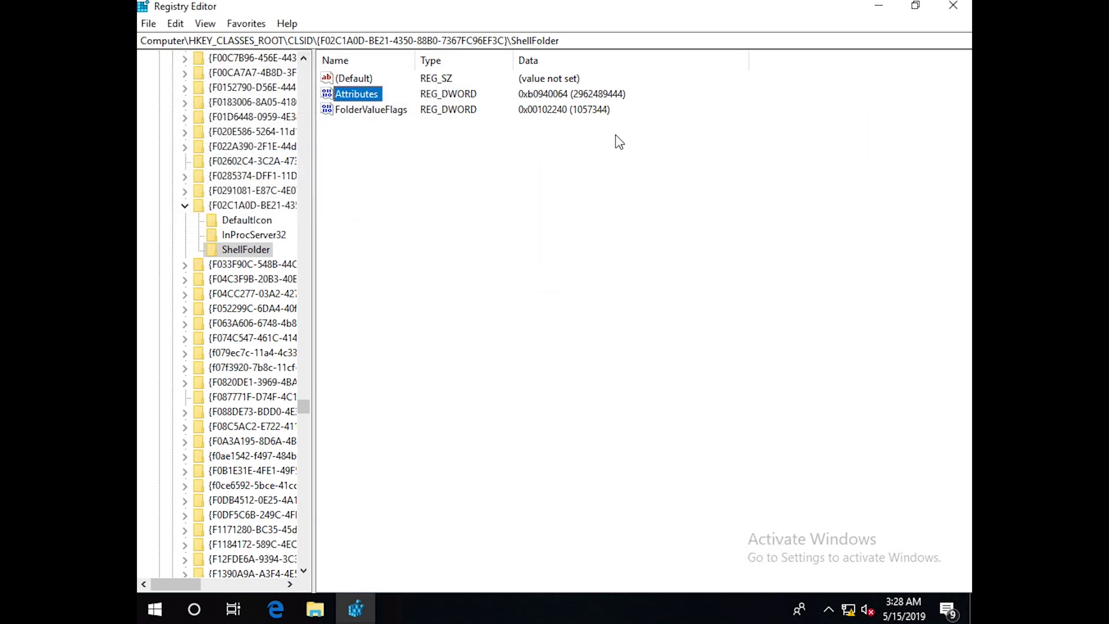
- Close Registry Editor, sign out from the Start context menu, and sign back in as the guest user
{"action": "left_click", "coordinate": [963, 10]}
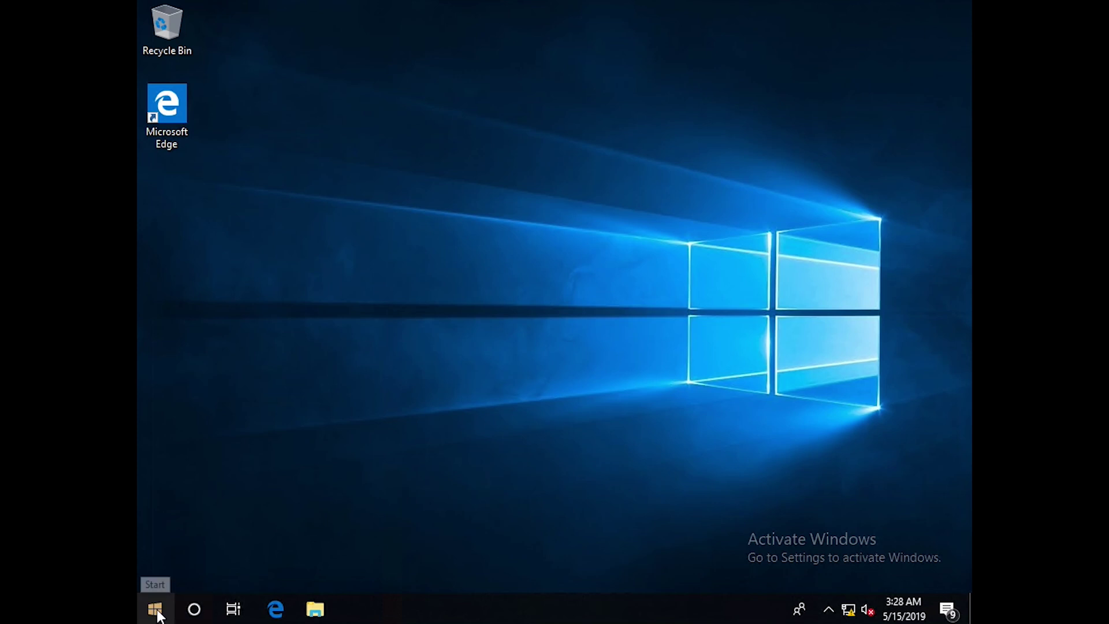
{"action": "left_click", "coordinate": [155, 609]}
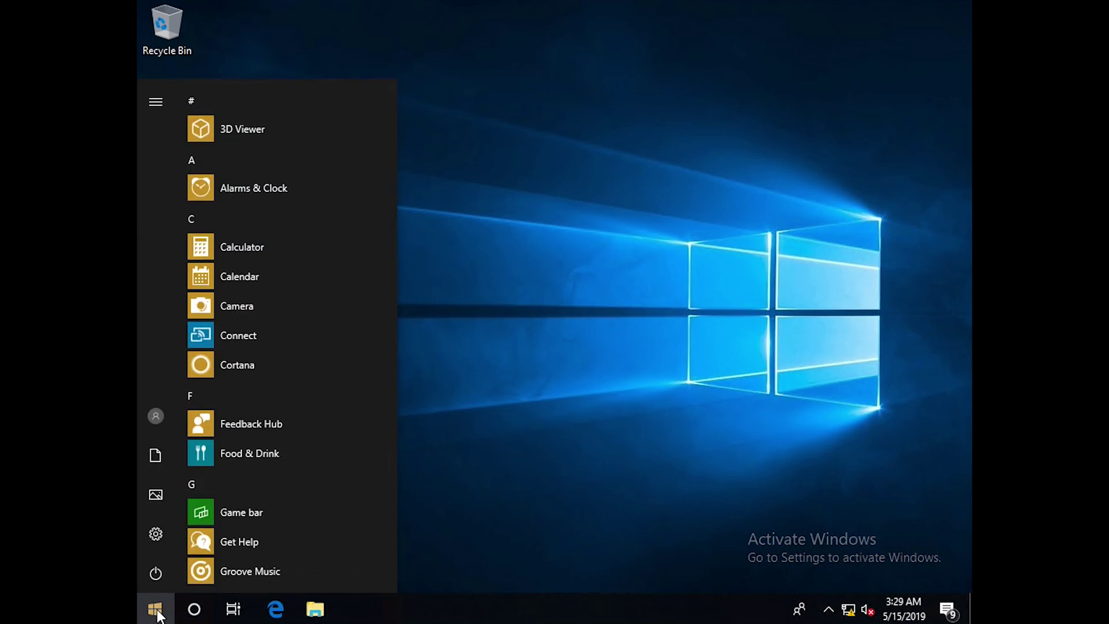
{"action": "right_click", "coordinate": [156, 611]}
{"action": "mouse_move", "coordinate": [180, 569]}
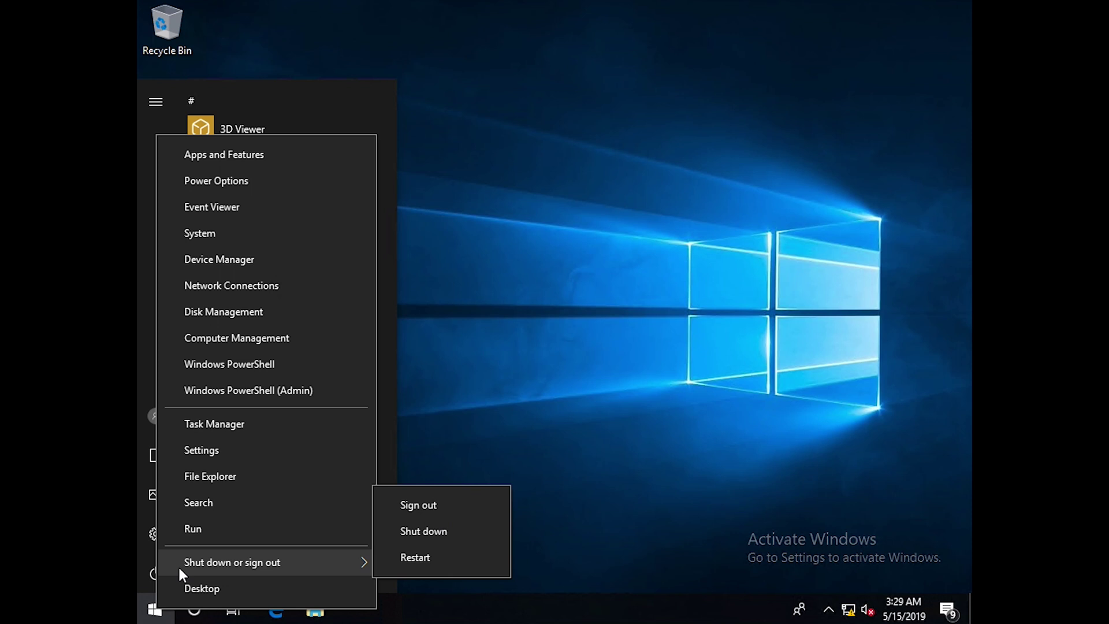
{"action": "left_click", "coordinate": [449, 504]}
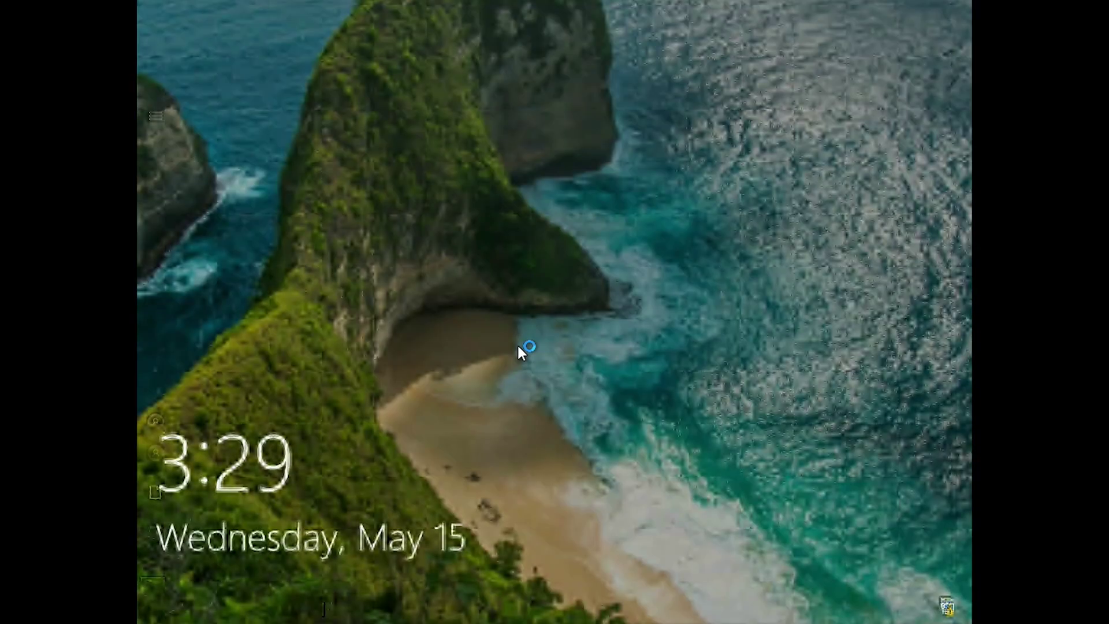
{"action": "left_click", "coordinate": [552, 318]}
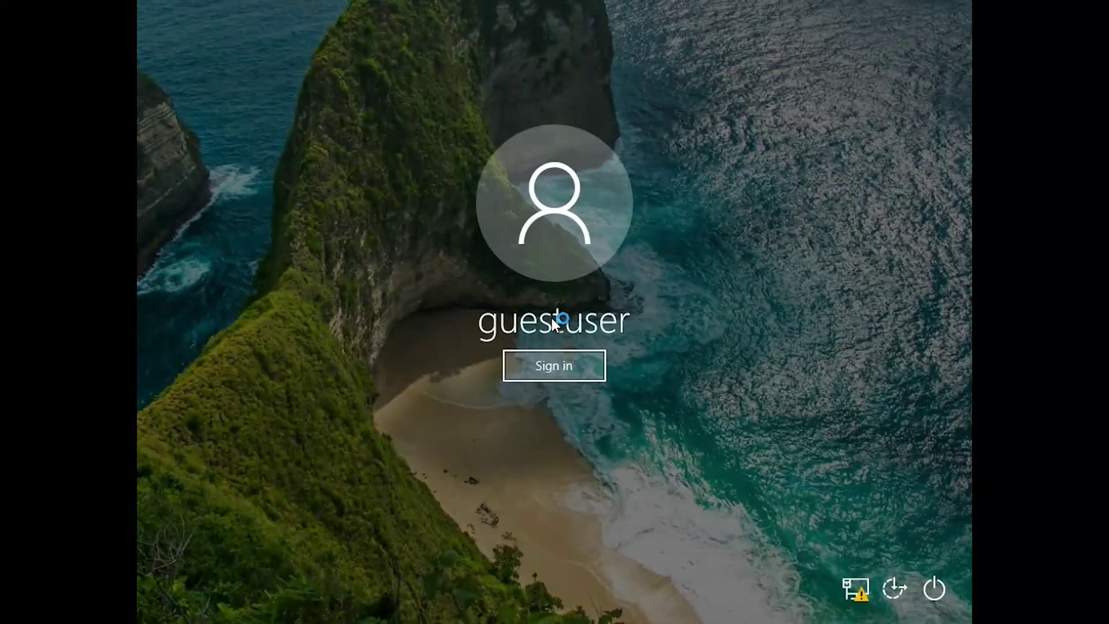
{"action": "left_click", "coordinate": [543, 366]}
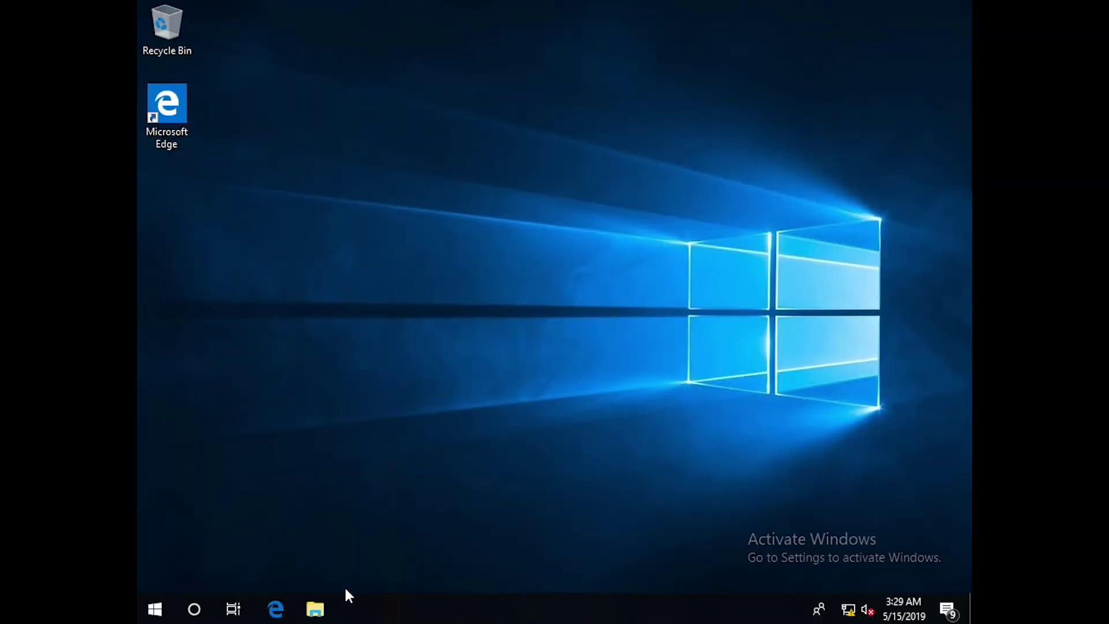
{"action": "left_click", "coordinate": [318, 613]}
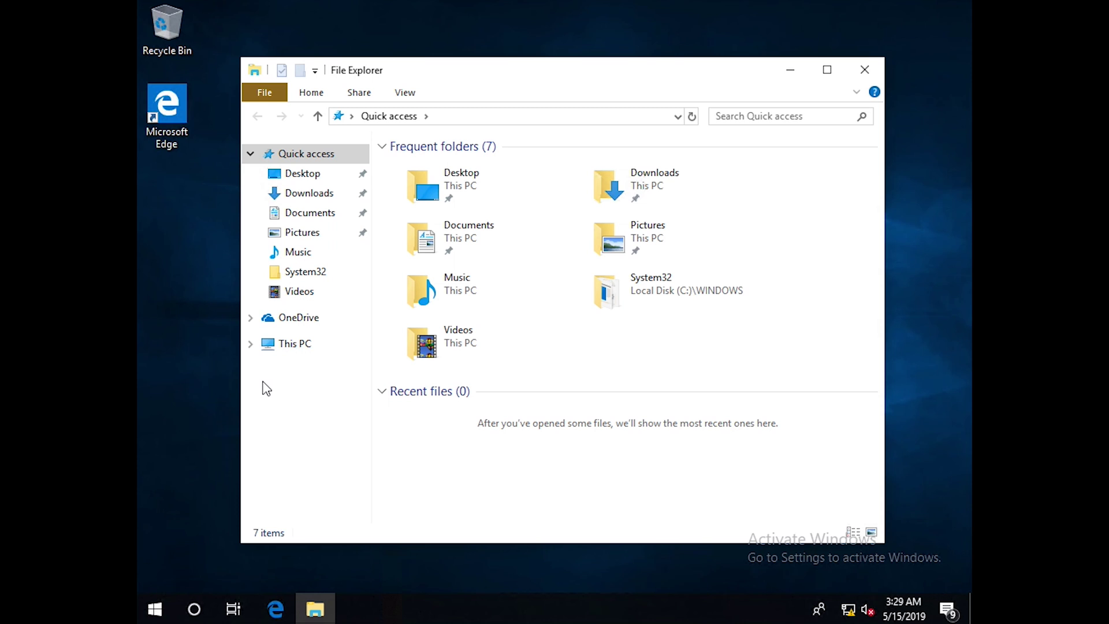
{"action": "left_click", "coordinate": [865, 70]}
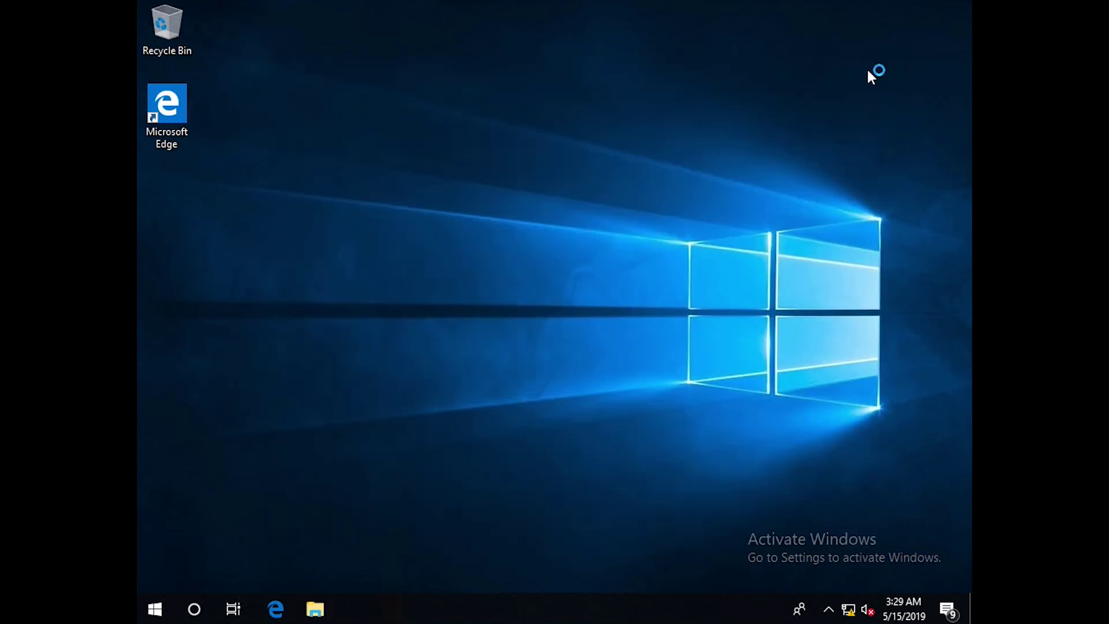